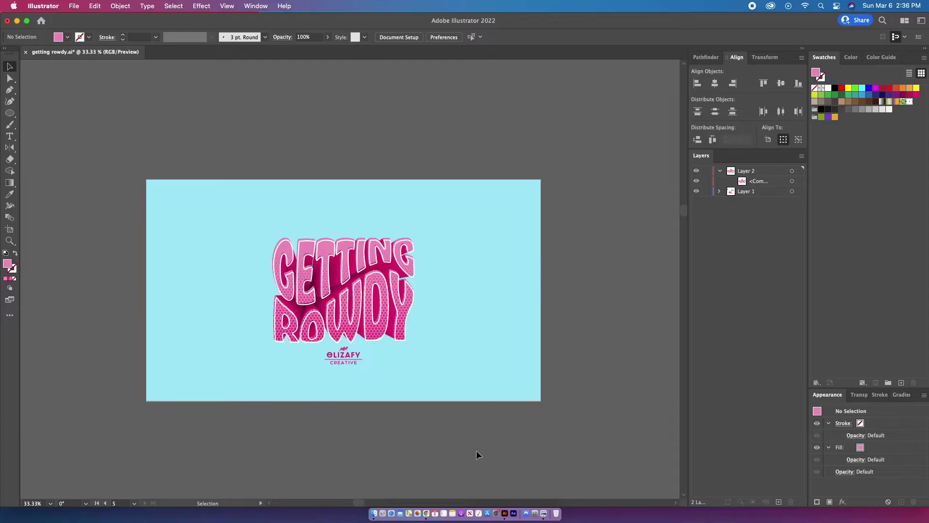
- Scroll to the blank artboard with the ED94BF, ED1E79, A6E8F7, FFFFFF and 880F46 swatches
scroll(378, 305, "down", 5)
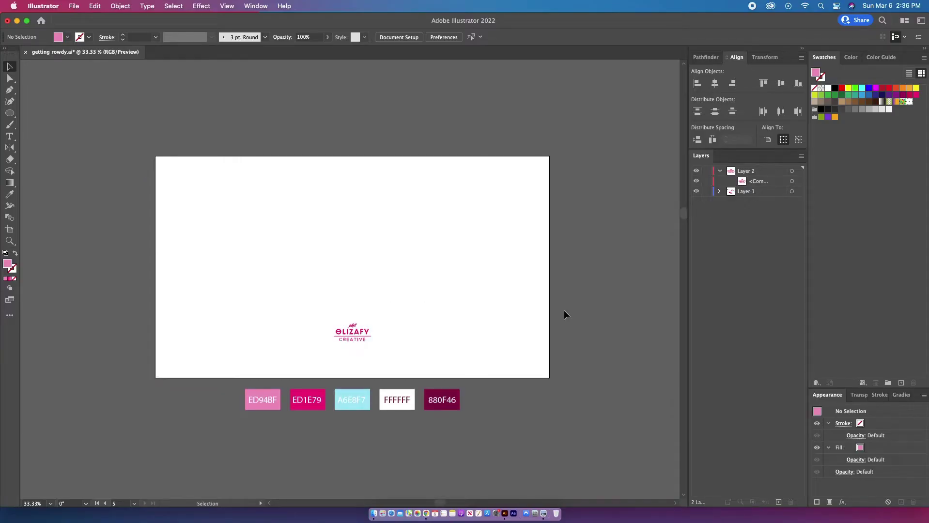
- Type GETTING on the artboard and enlarge it to about 172 pt
left_click(9, 136)
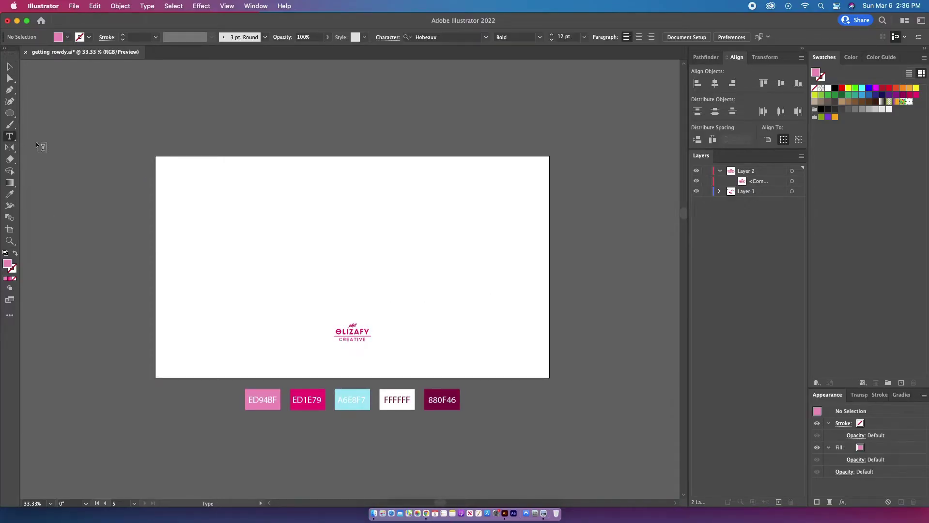
left_click(285, 225)
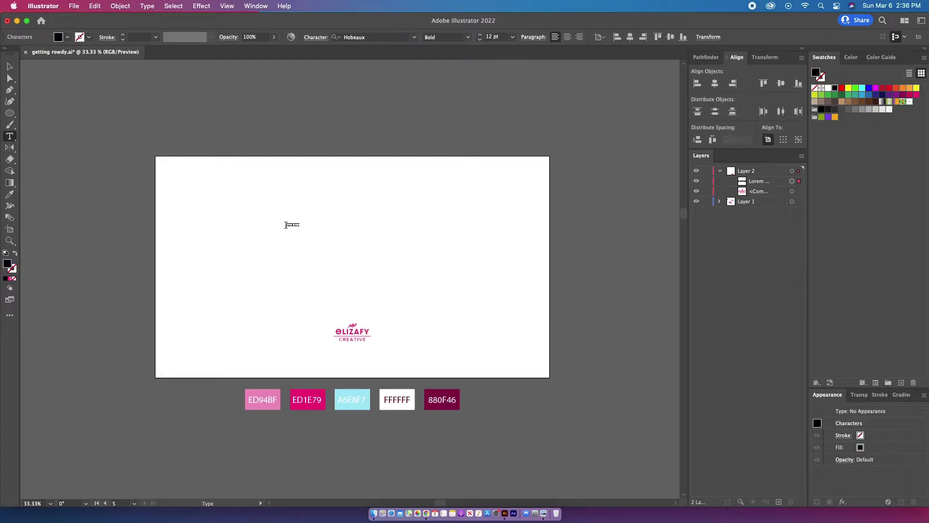
type("G")
key("Escape")
left_click_drag(299, 228, 397, 315)
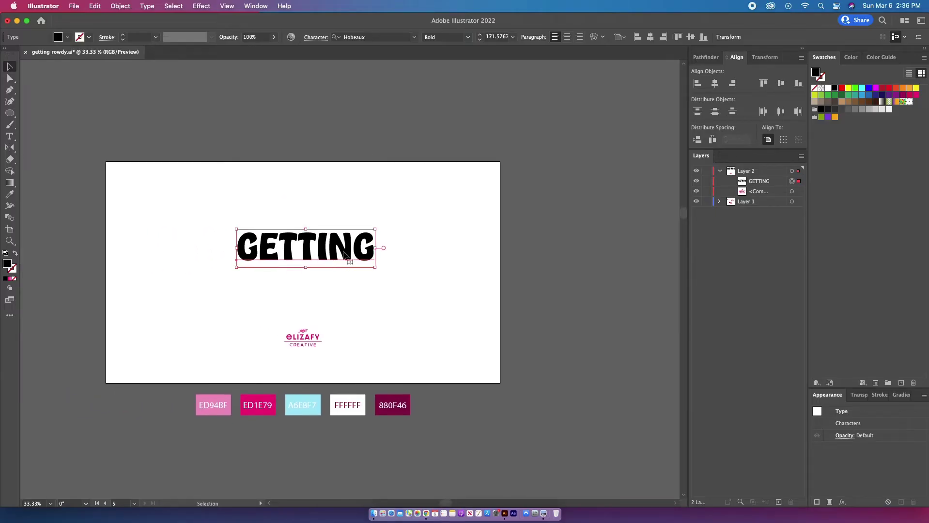
- Duplicate GETTING onto a second line below and retype the copy as ROWDY
key("a")
key("v")
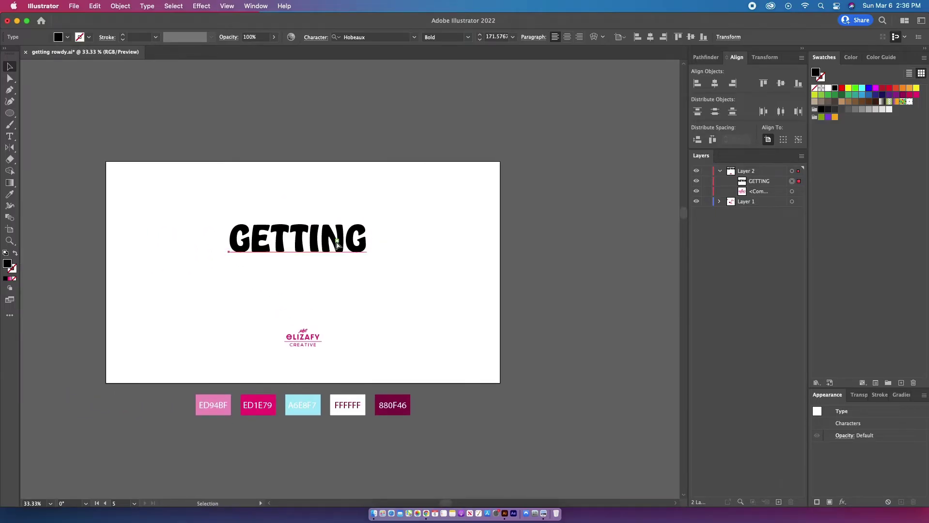
left_click(351, 252)
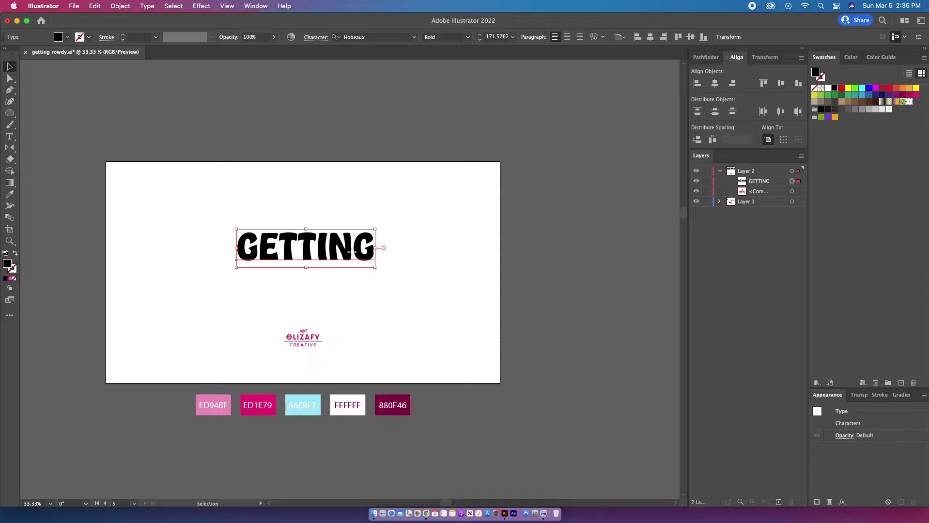
left_click_drag(353, 251, 352, 283)
double_click(351, 282)
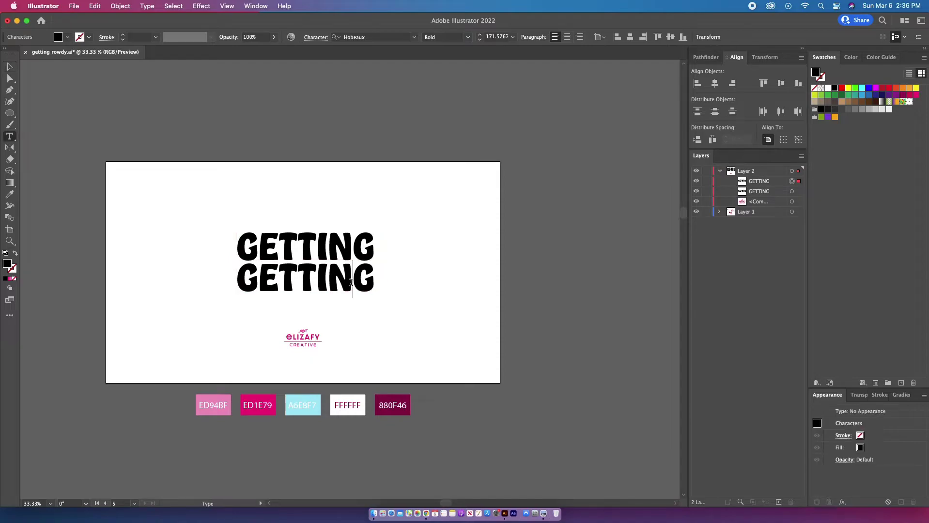
key("ctrl+a")
type("ROWDY")
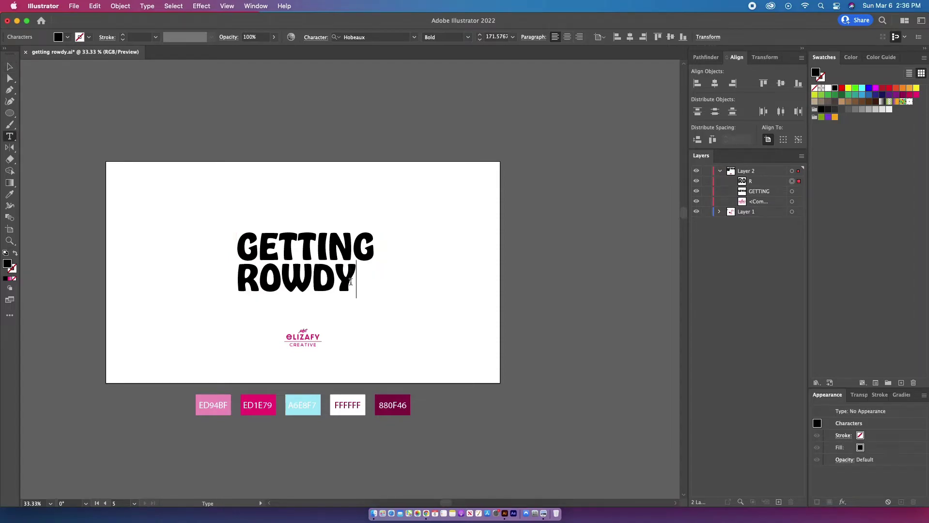
- Enlarge ROWDY to match GETTING's width and convert the words to outlines
left_click(10, 66)
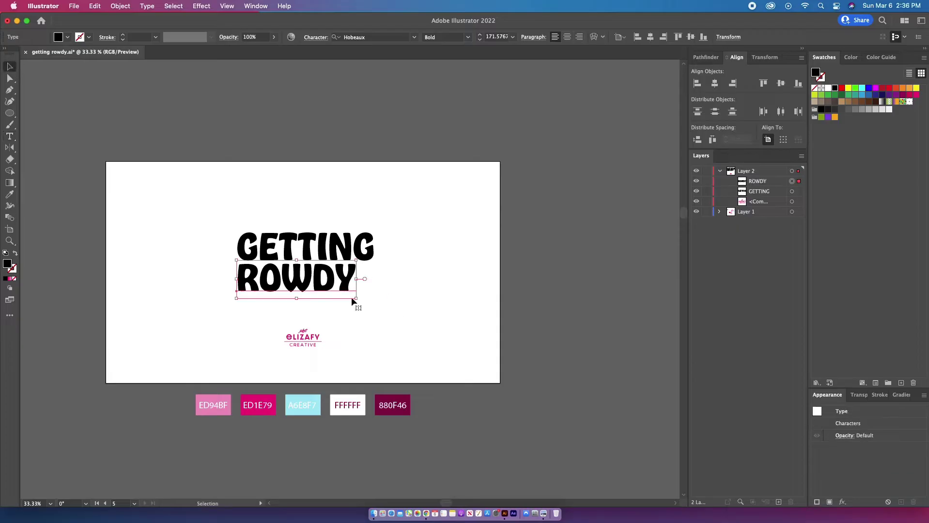
left_click_drag(356, 298, 374, 315)
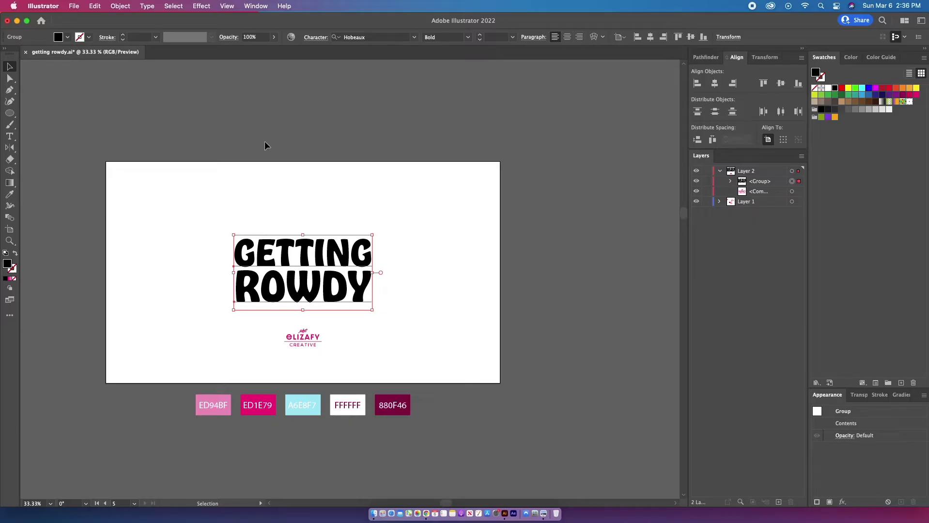
key("super+shift+o")
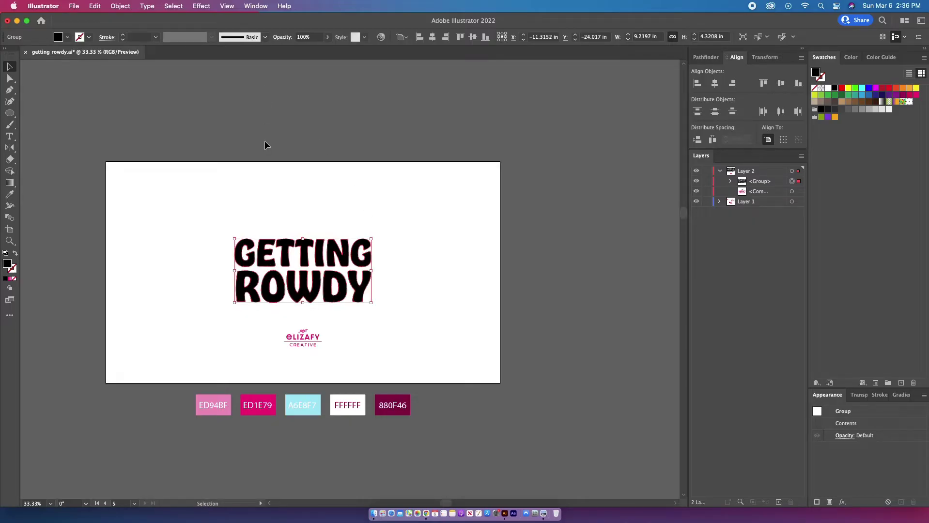
- Combine the outlined letters into one compound path
left_click(118, 6)
mouse_move(186, 371)
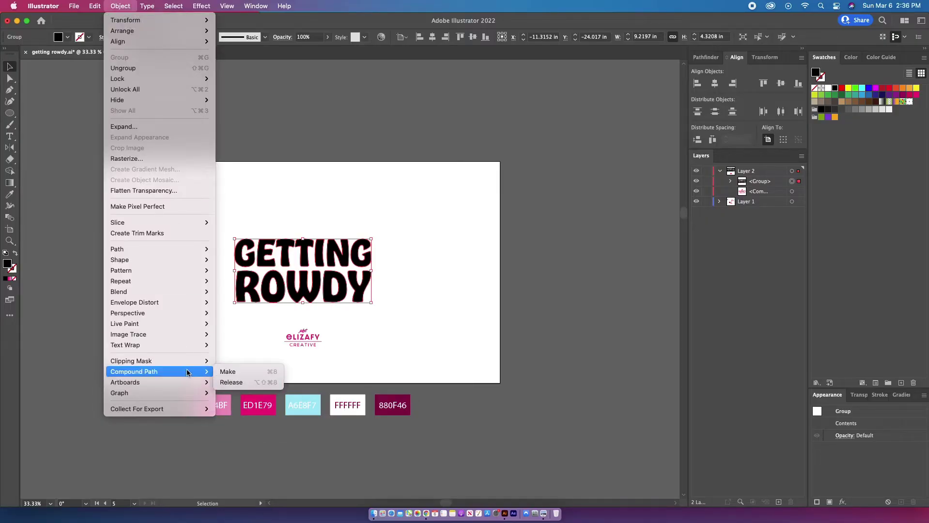
left_click(228, 370)
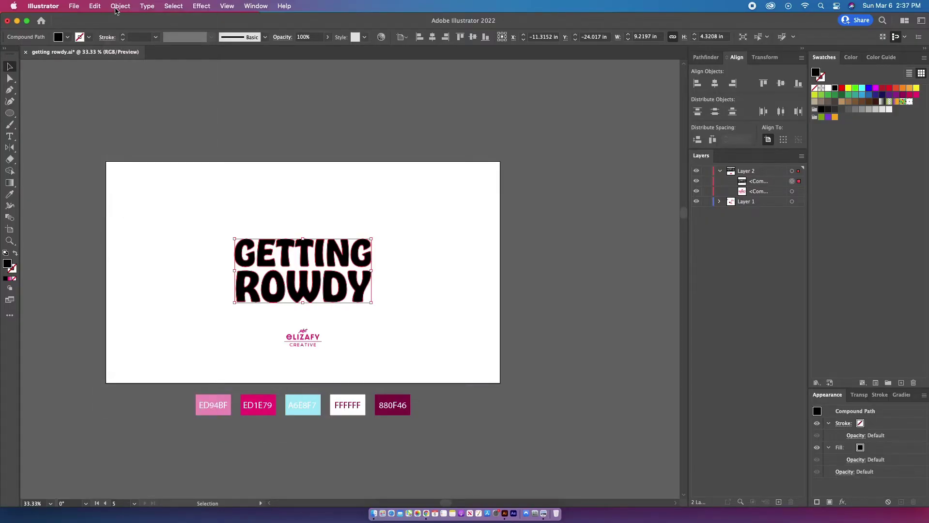
- Apply a horizontal Wave warp with about 69% bend to the lettering
left_click(117, 6)
mouse_move(215, 6)
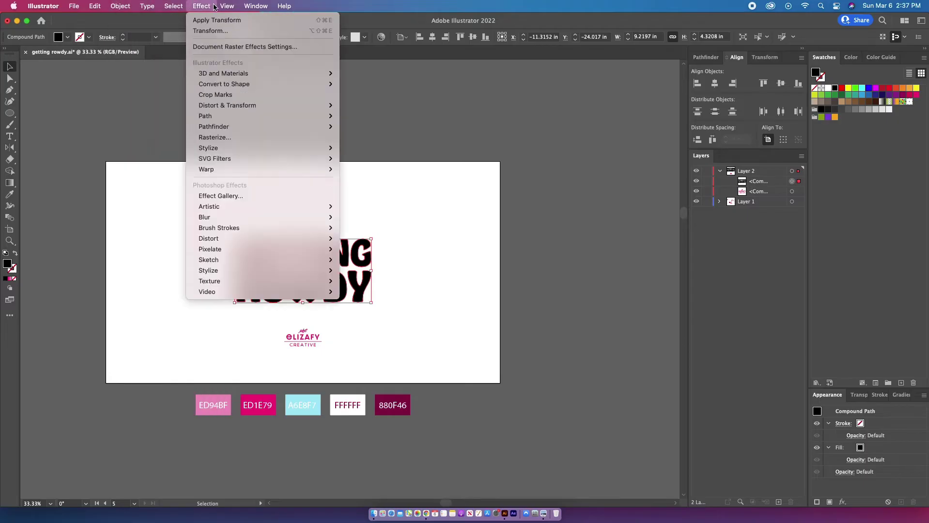
mouse_move(243, 169)
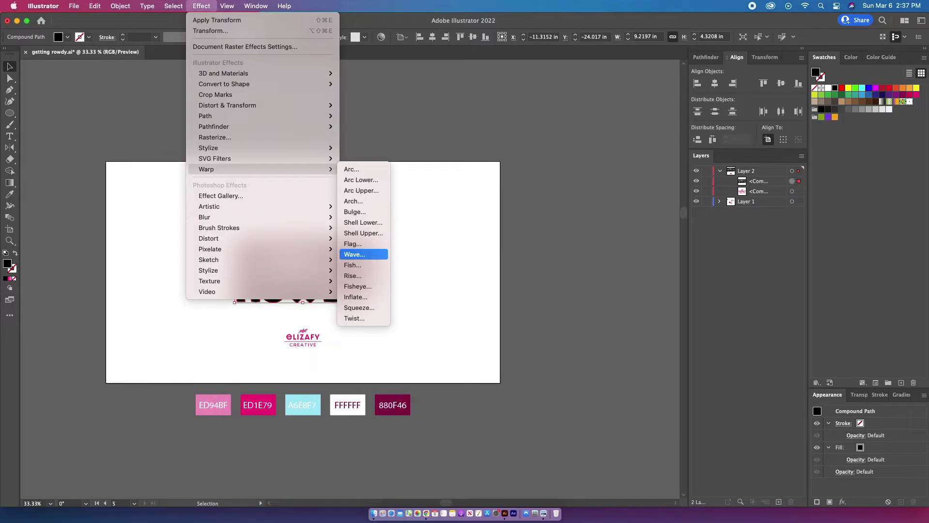
left_click(355, 255)
mouse_move(562, 263)
left_mouse_down()
mouse_move(528, 264)
mouse_move(570, 267)
left_mouse_up()
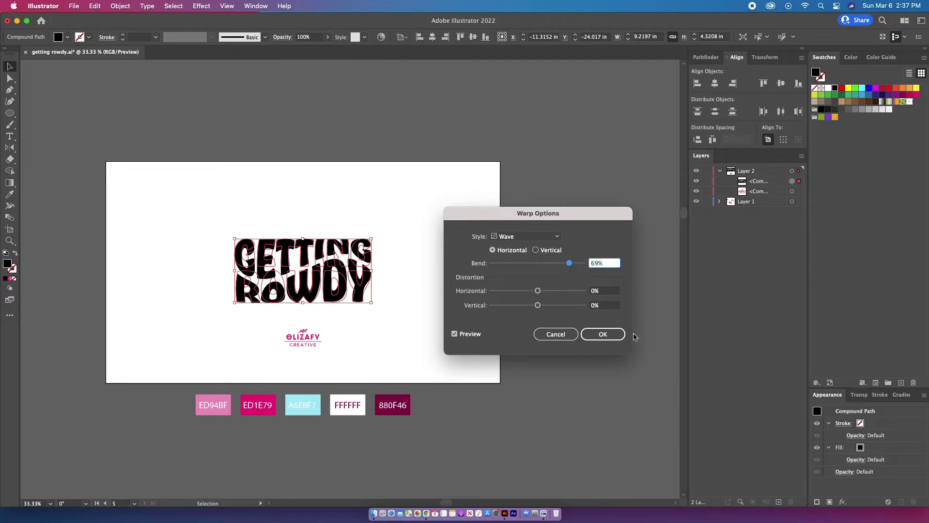
left_click(603, 334)
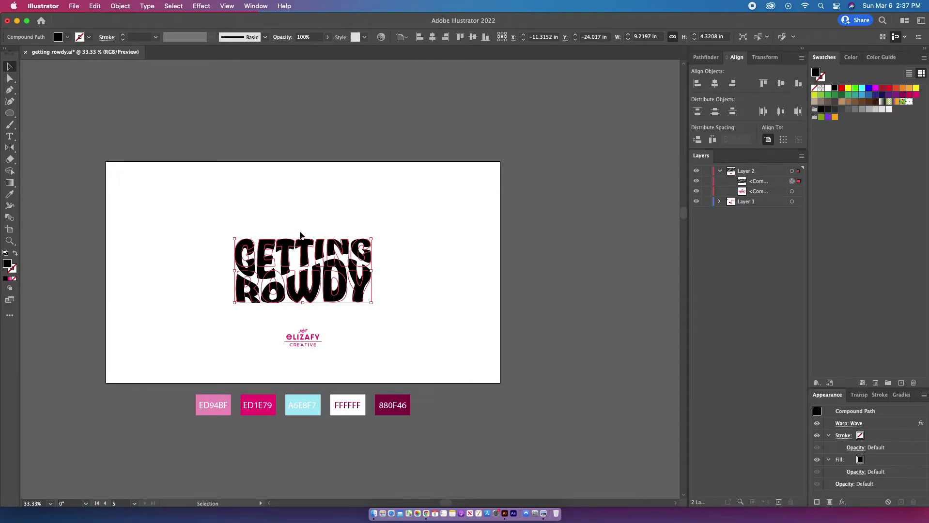
- Stretch the wavy lettering taller and expand its appearance into permanent outlines
left_click_drag(302, 236, 302, 211)
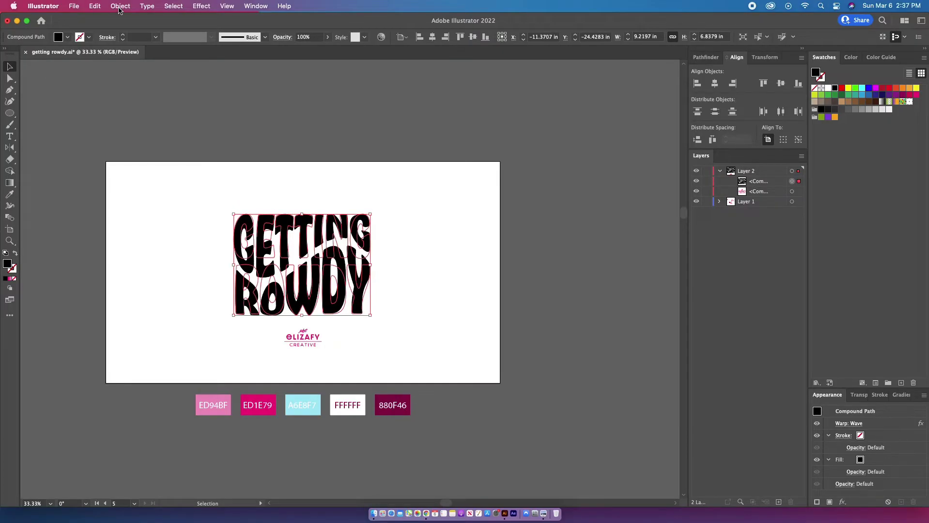
left_click(120, 7)
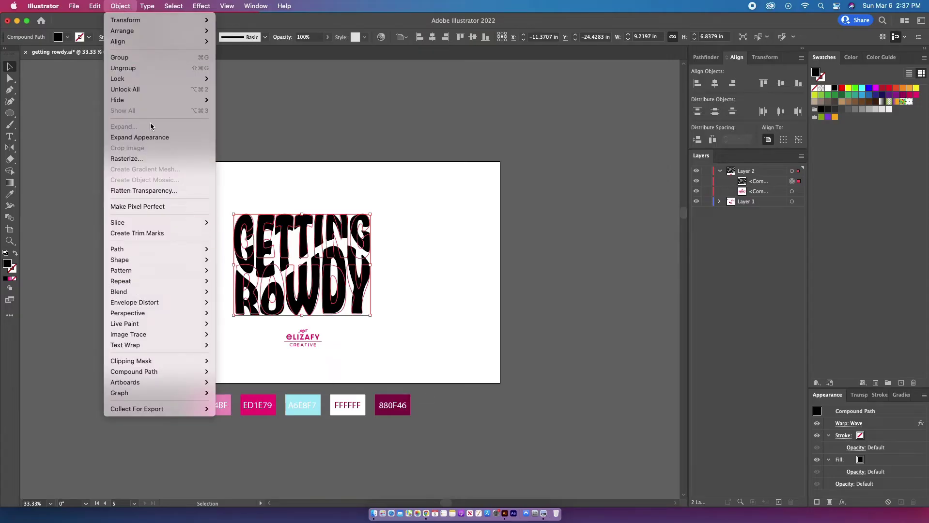
left_click(150, 137)
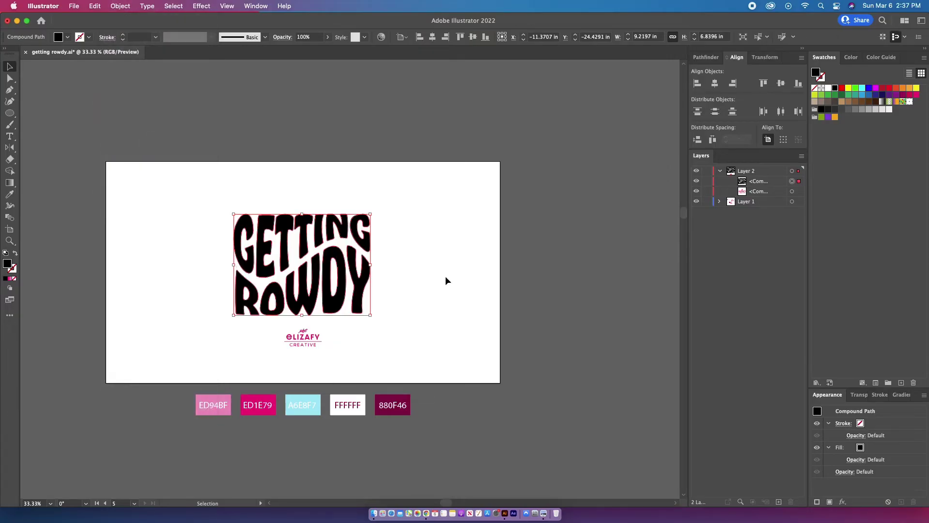
- Fill the lettering with pink ED94BF from the swatch and reselect it
key("i")
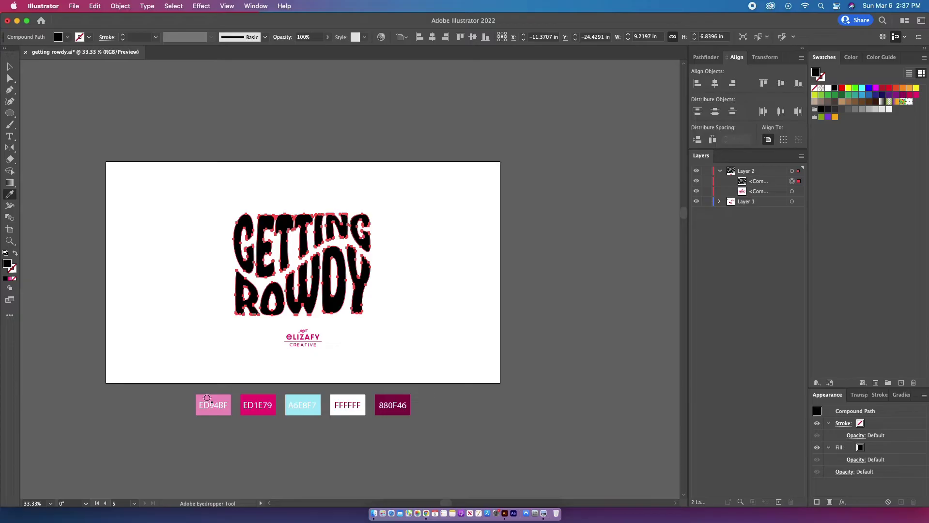
left_click(203, 397)
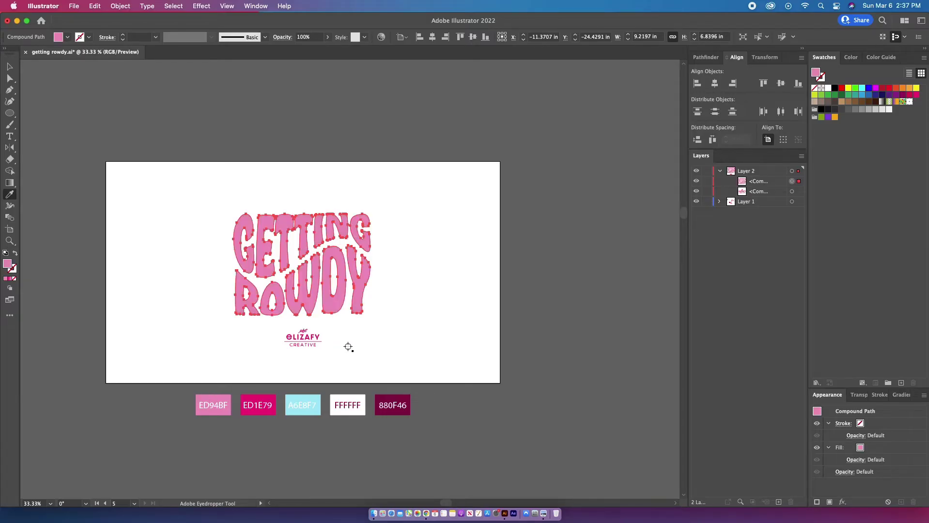
key("v")
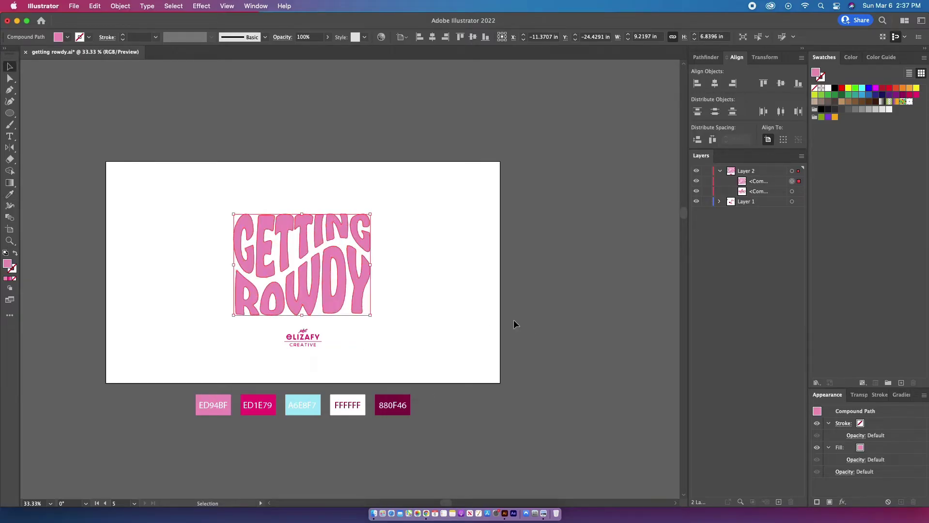
left_click(503, 318)
left_click(367, 291)
- Set spare copies off the artboard, then duplicate the GETTING ROWDY lettering in place
key("a")
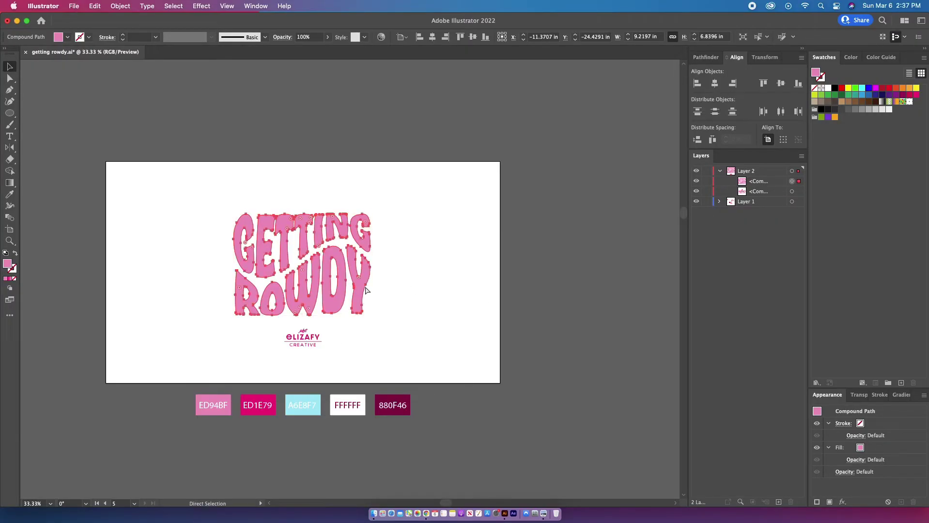
scroll(366, 291, "left", 10)
left_click_drag(505, 263, 210, 163)
left_click_drag(615, 235, 438, 240)
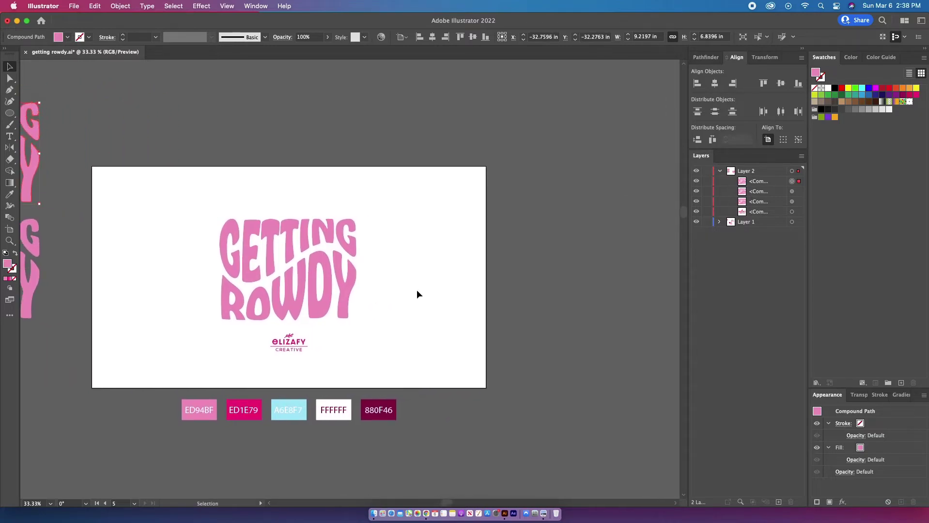
scroll(417, 294, "up", 1)
left_click(342, 244)
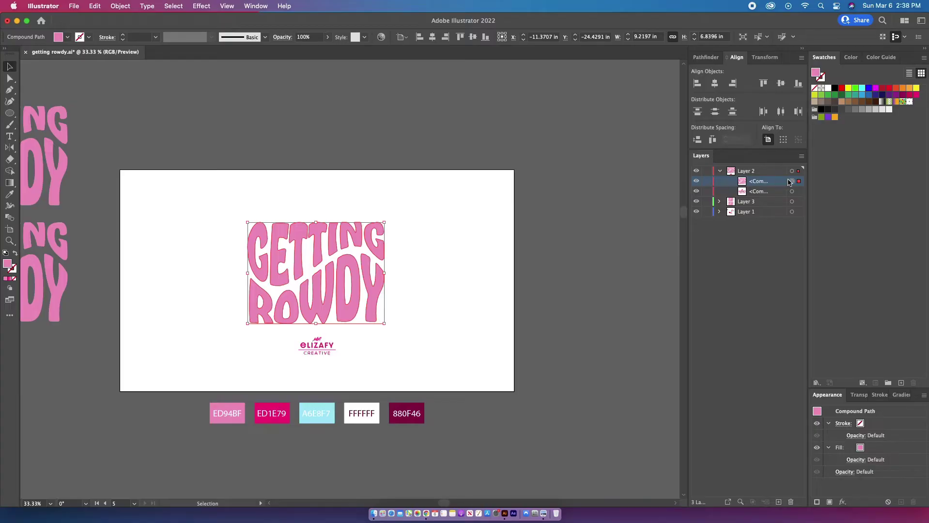
key("super+b")
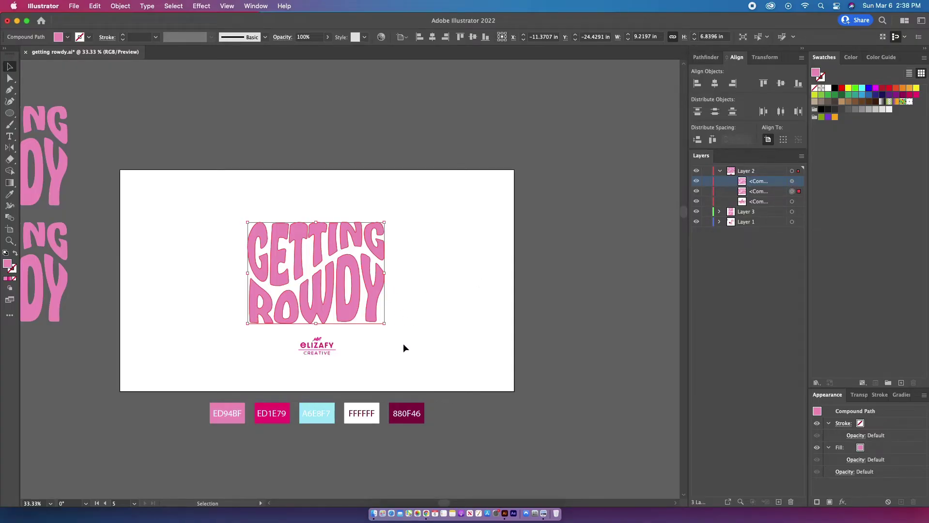
- Fill the copy maroon 880F46, shrink it to about 1.82 × 1.35 in, select both versions
key("i")
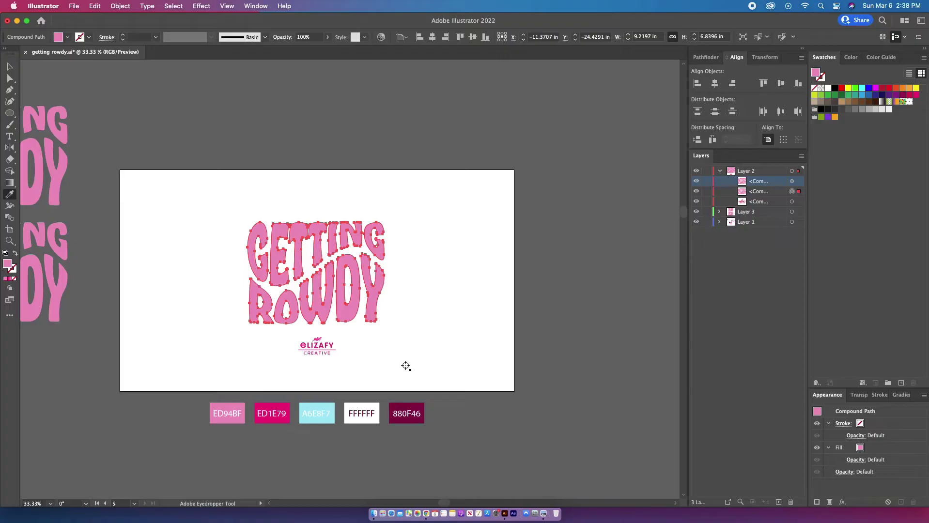
left_click(394, 405)
key("v")
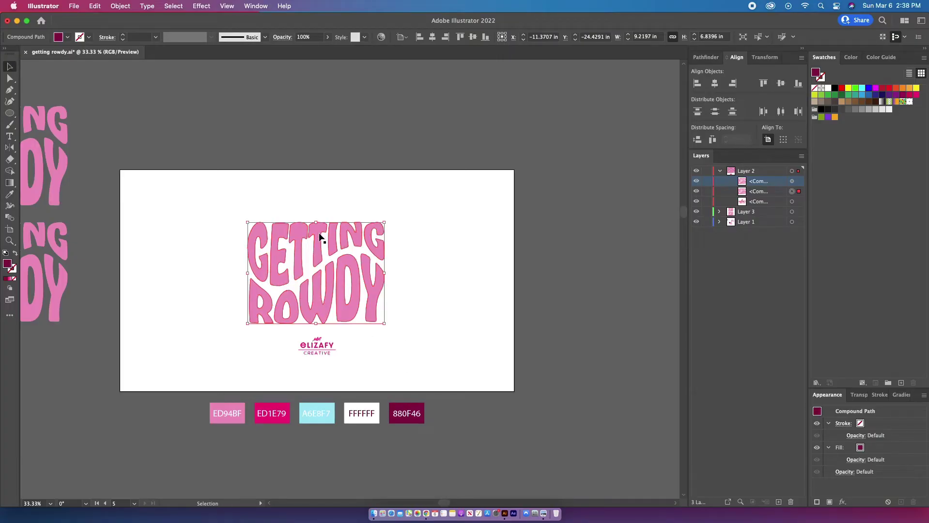
left_click_drag(316, 222, 289, 267)
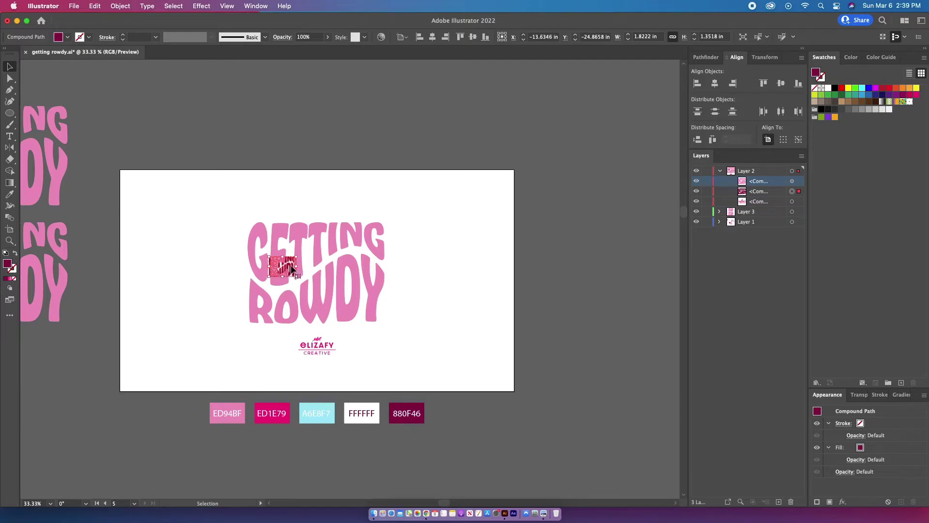
left_click_drag(464, 312, 220, 236)
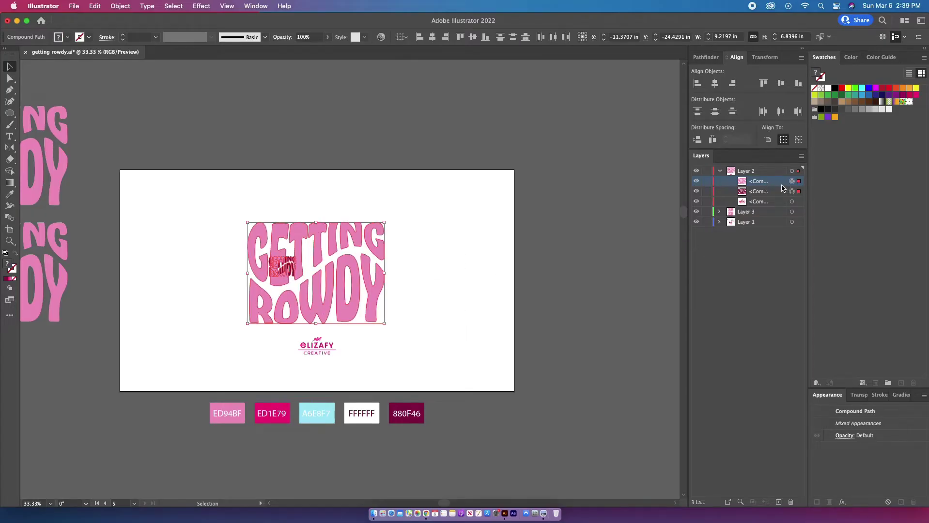
- Make a blend between the large pink lettering and the small dark copy
left_click(120, 6)
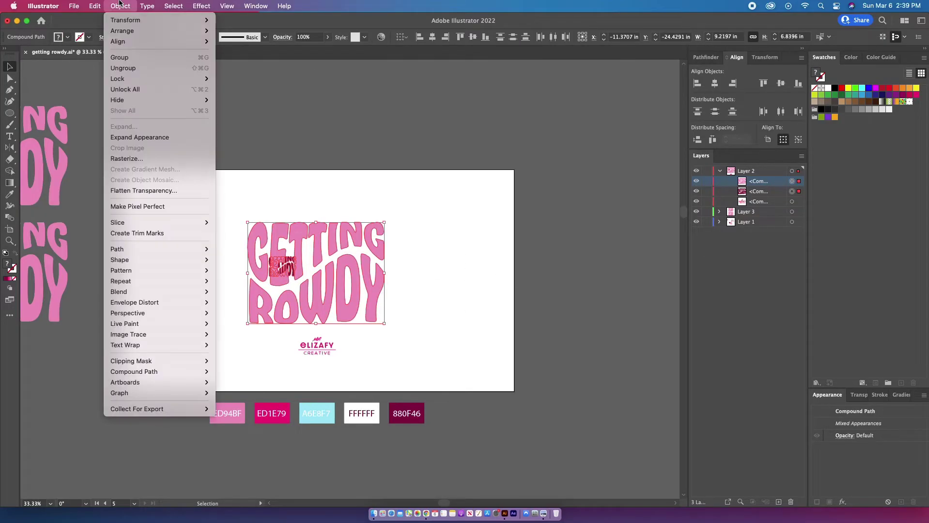
mouse_move(194, 291)
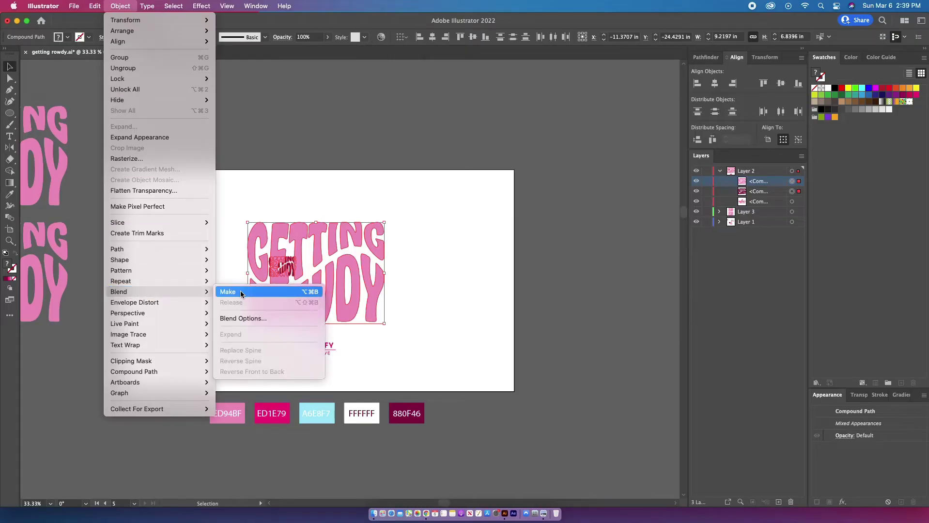
left_click(244, 292)
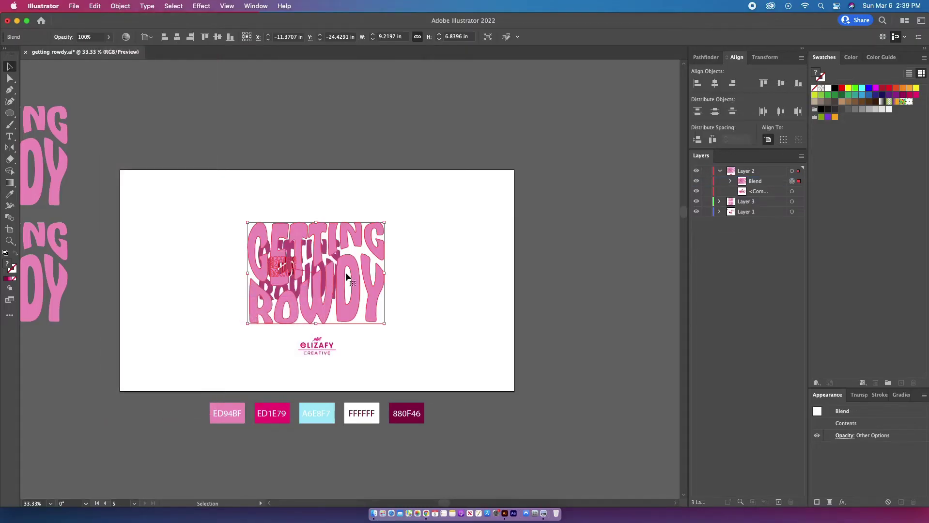
- Set the blend spacing to 60 specified steps and deselect it
left_click(118, 7)
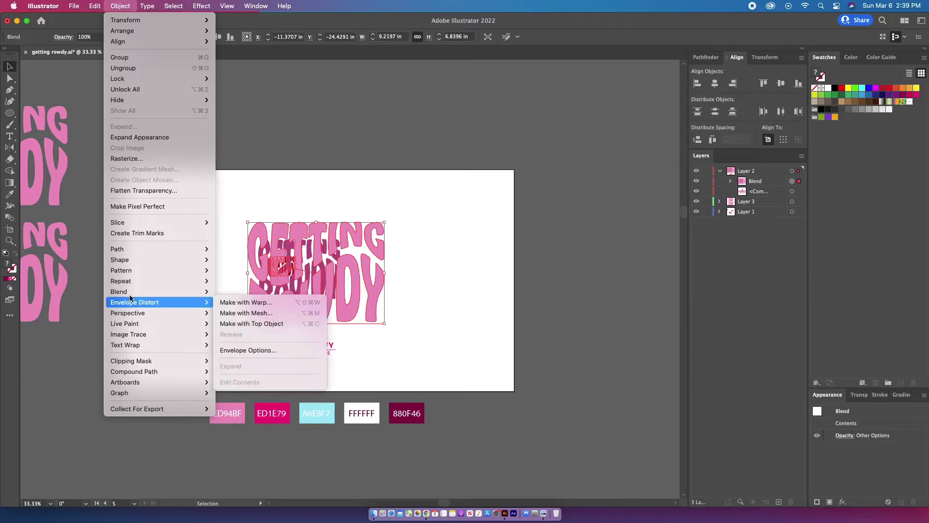
mouse_move(162, 292)
left_click(266, 319)
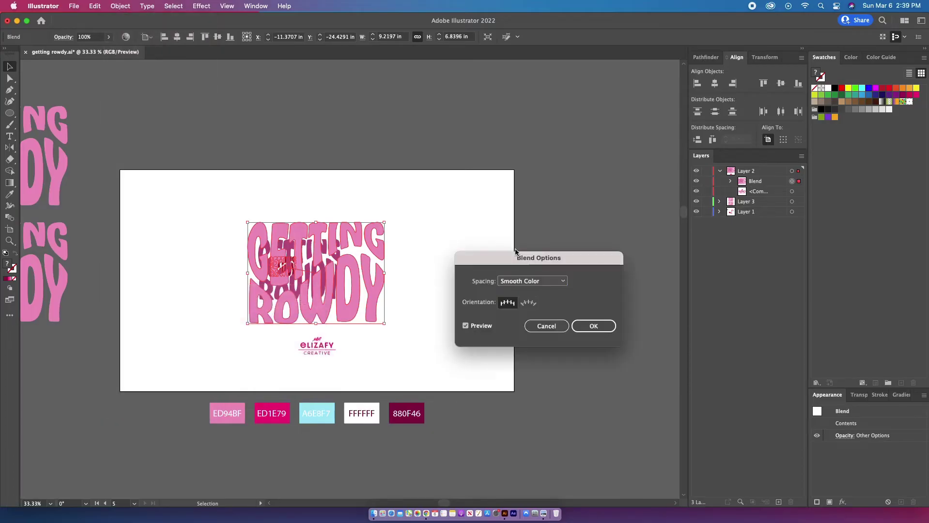
left_click(538, 286)
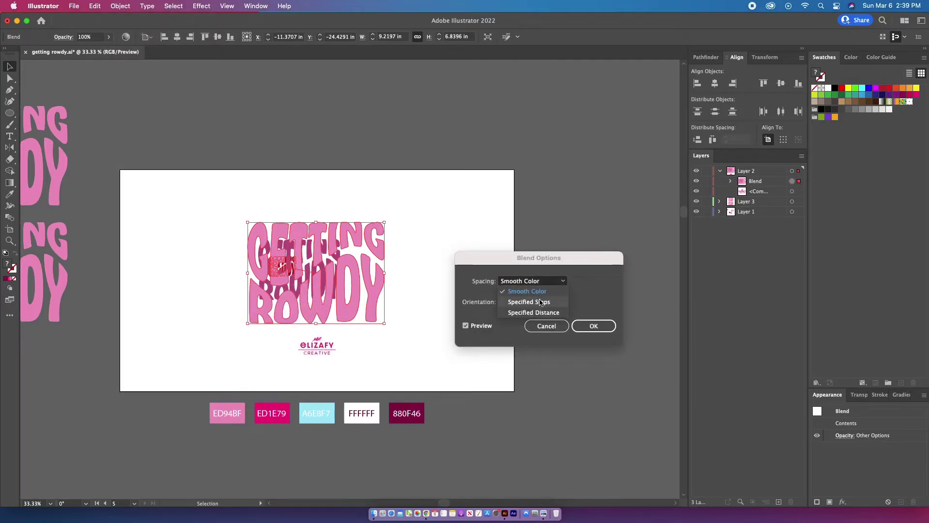
left_click(541, 302)
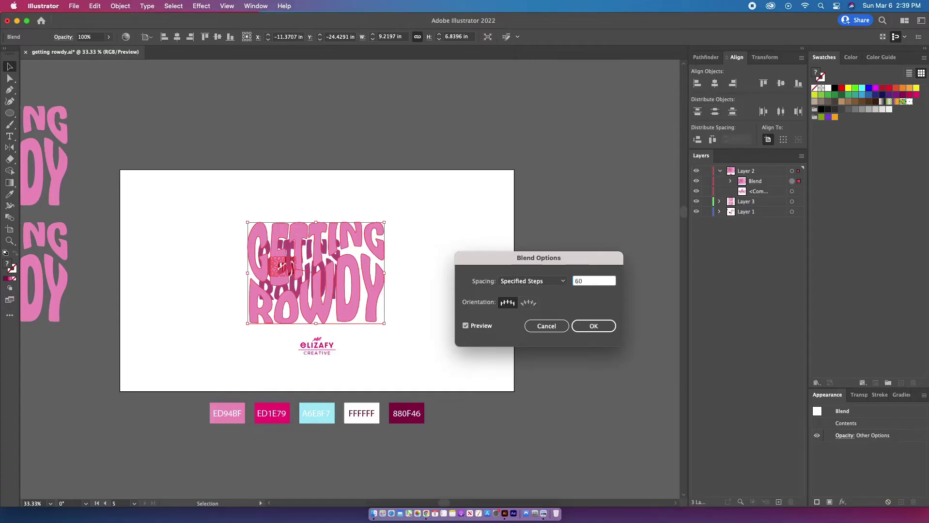
key("Return")
left_click(505, 250)
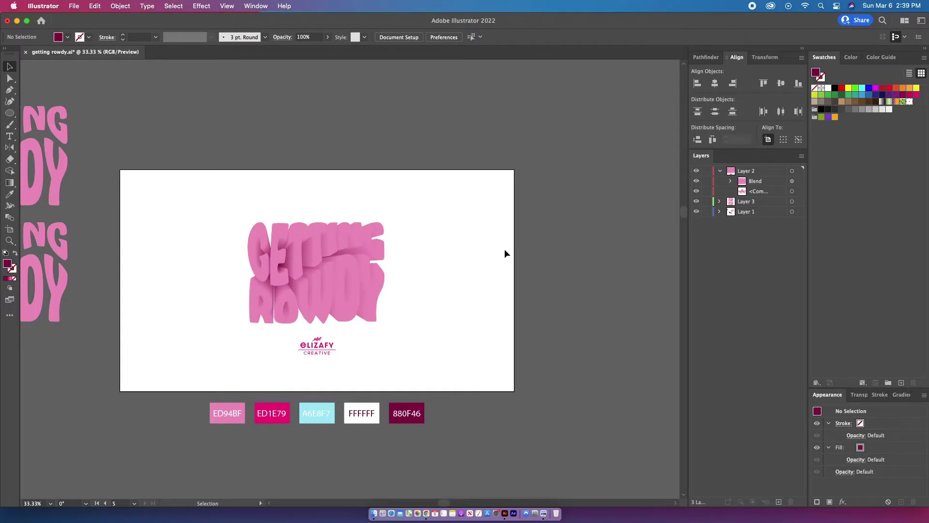
- Expand the Blend in Layers and nudge its small back shape to reshape the extrusion
left_click(791, 191)
left_click(731, 182)
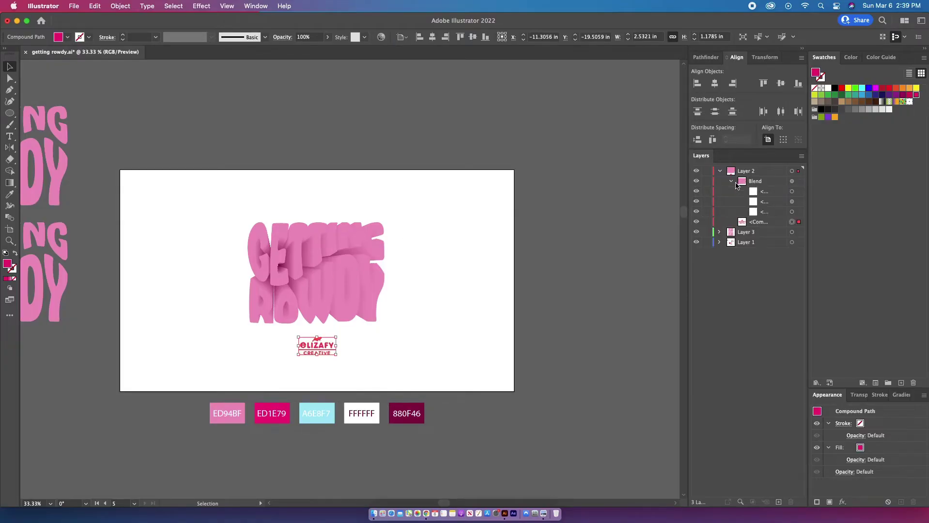
left_click(799, 212)
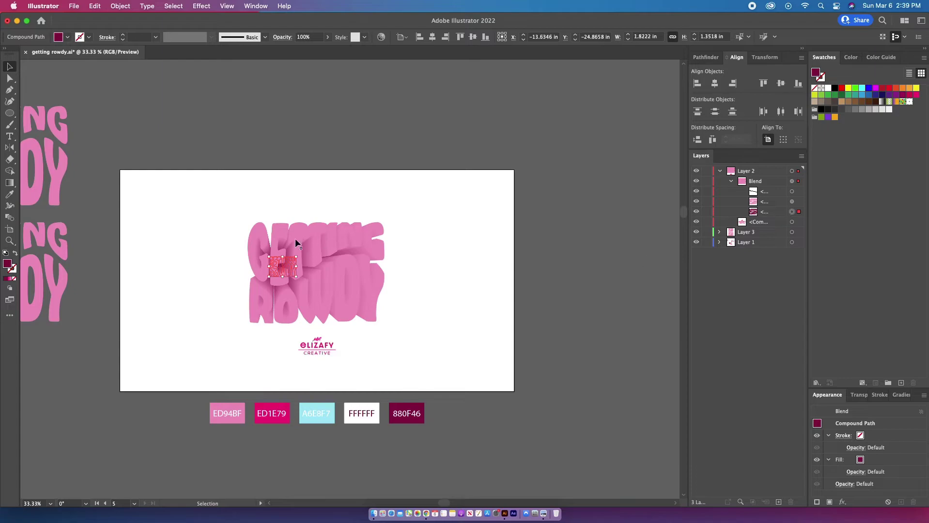
left_click_drag(285, 270, 290, 265)
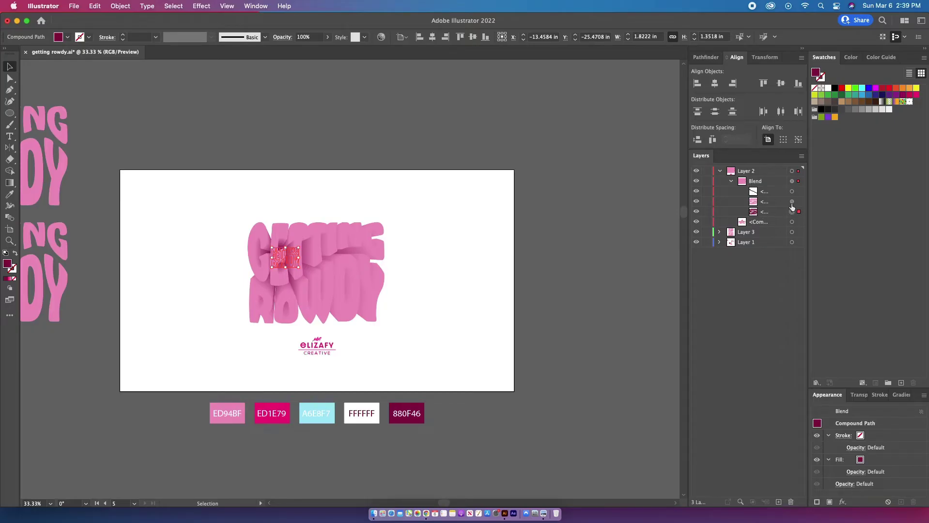
- Duplicate the large front lettering and move the copy above the Blend in Layers
left_click(792, 202)
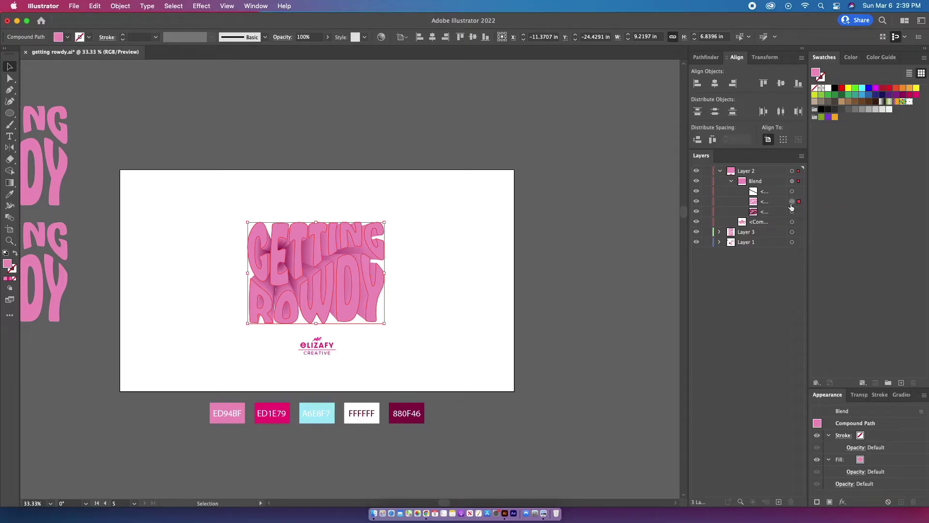
left_click_drag(787, 213, 786, 212)
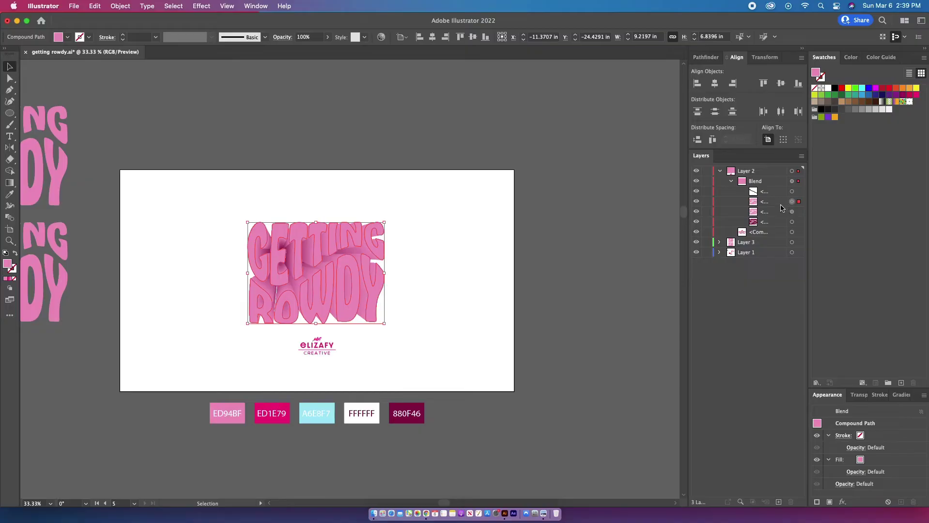
left_click(767, 205)
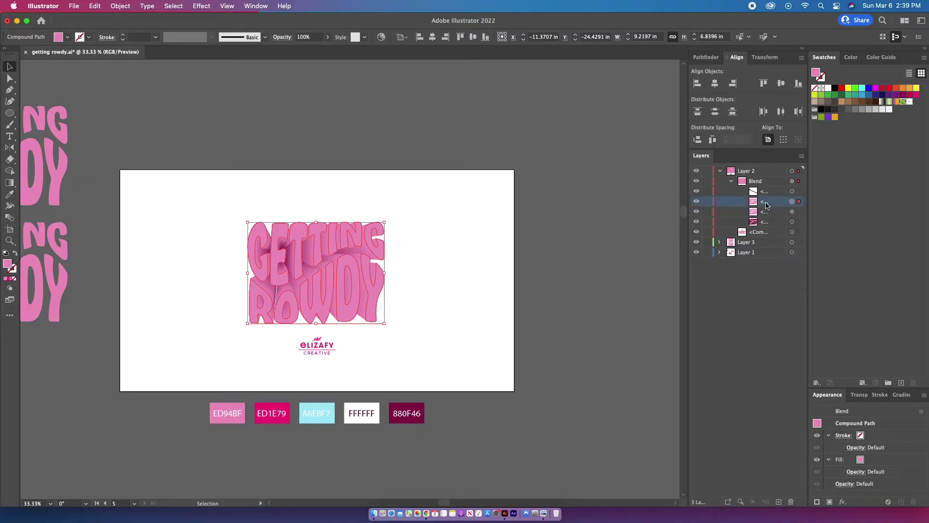
left_click_drag(769, 206, 762, 182)
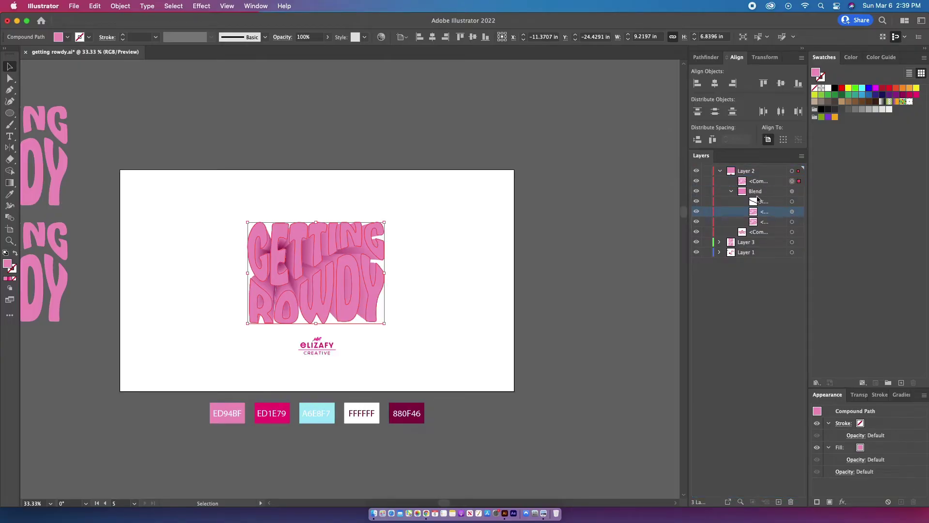
left_click(792, 212)
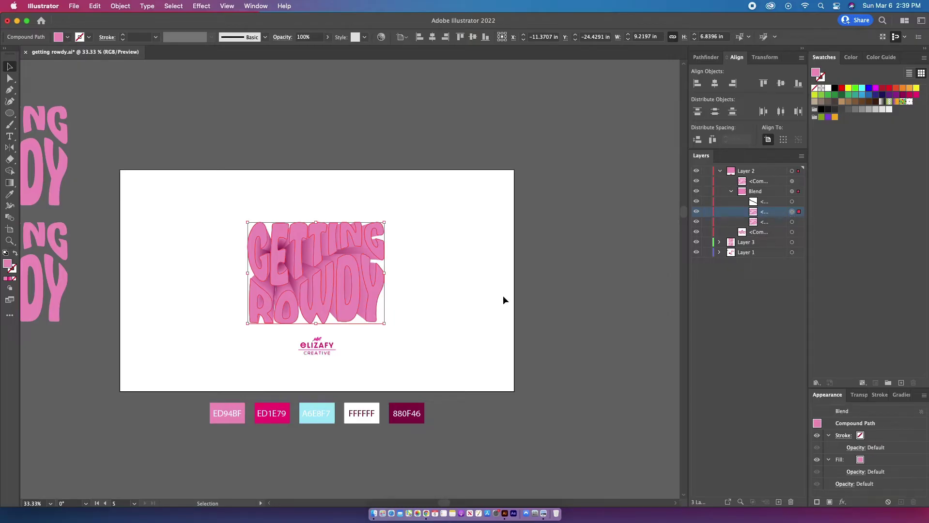
key("i")
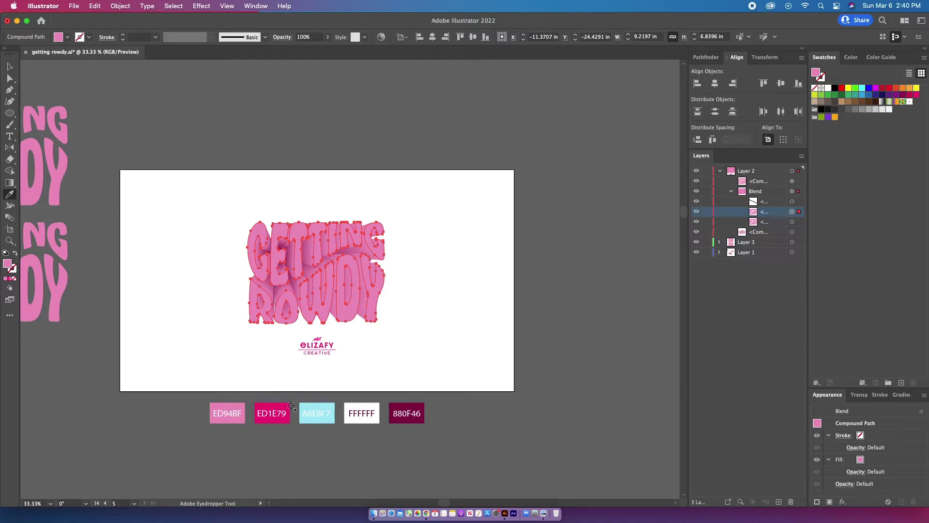
- Fill the blend's front shape ED1E79 and darken its back shape to 51072C
left_click(273, 406)
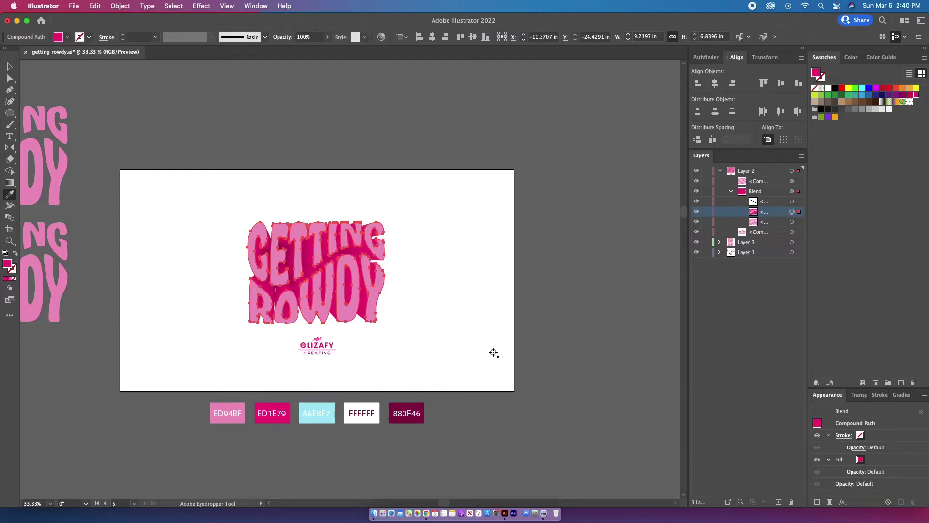
left_click(792, 222)
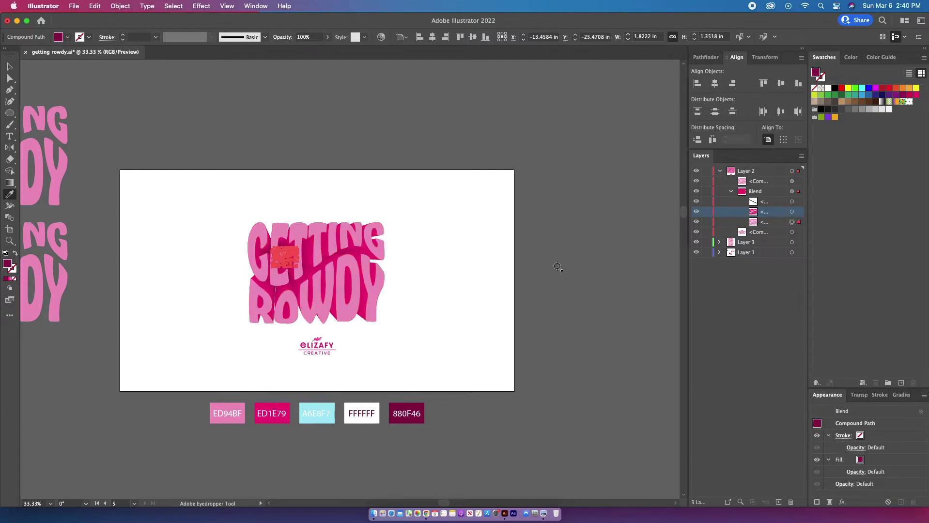
double_click(8, 264)
left_click_drag(662, 264, 665, 285)
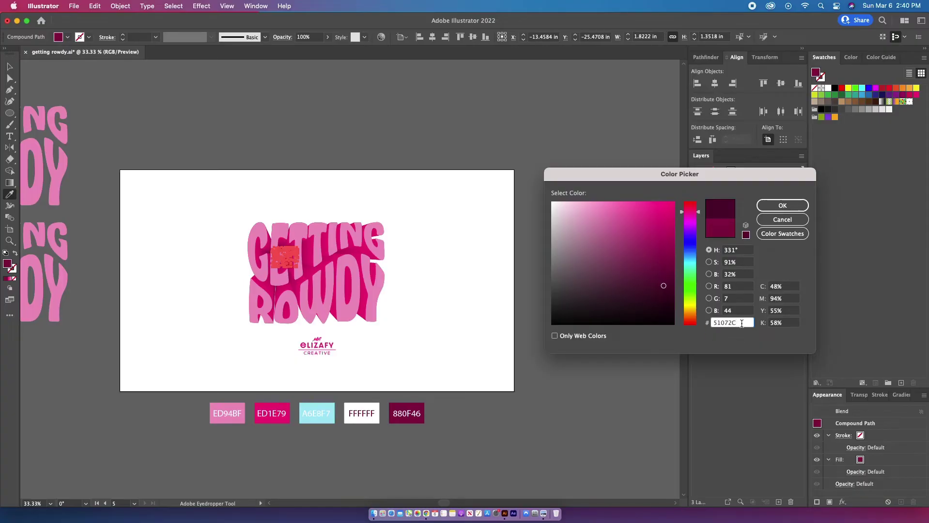
left_click_drag(742, 323, 701, 319)
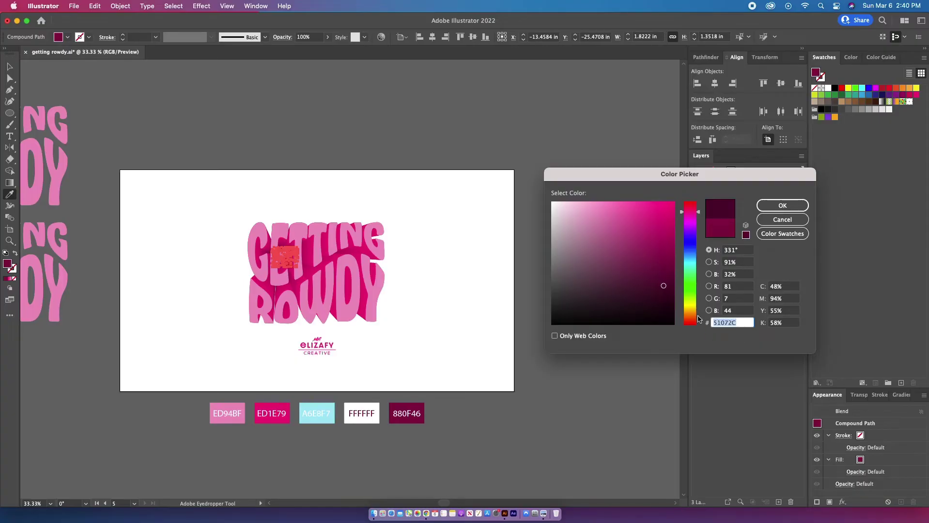
left_click(783, 205)
key("v")
left_click(485, 351)
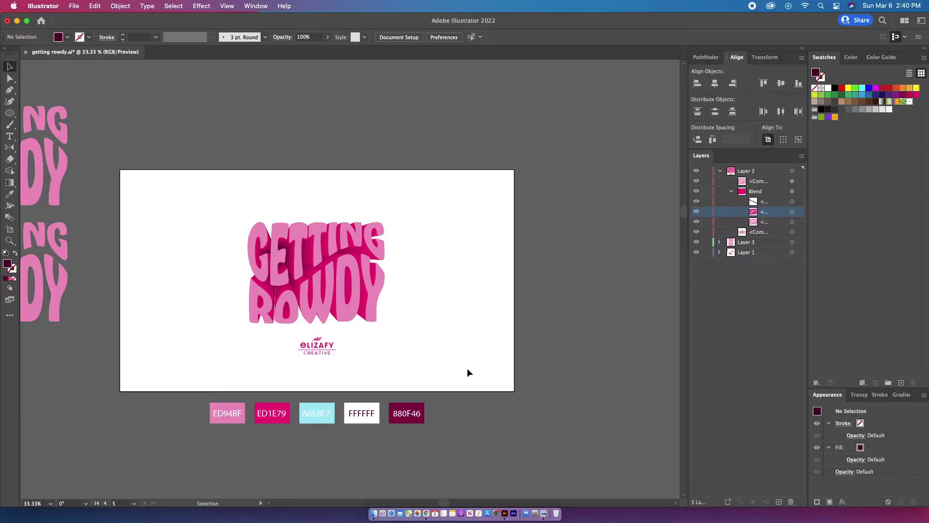
- Draw an artboard-sized rectangle behind the lettering and fill it light blue A6E8F7
double_click(409, 419)
double_click(466, 413)
key("m")
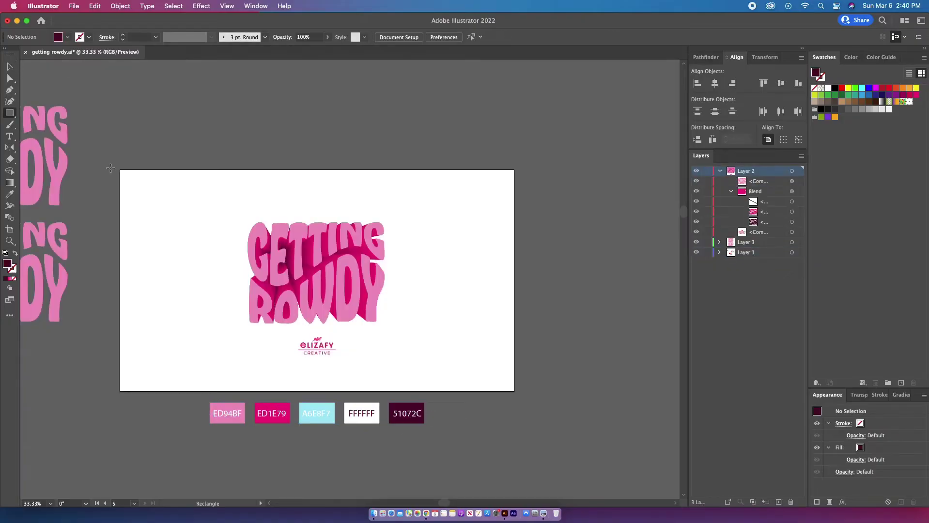
left_click_drag(121, 169, 517, 395)
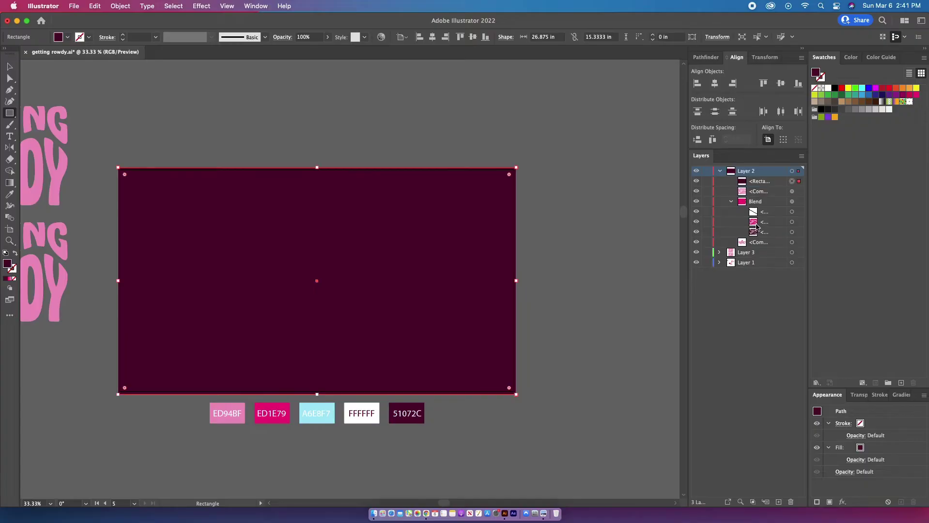
left_click(731, 202)
left_click_drag(768, 184, 762, 217)
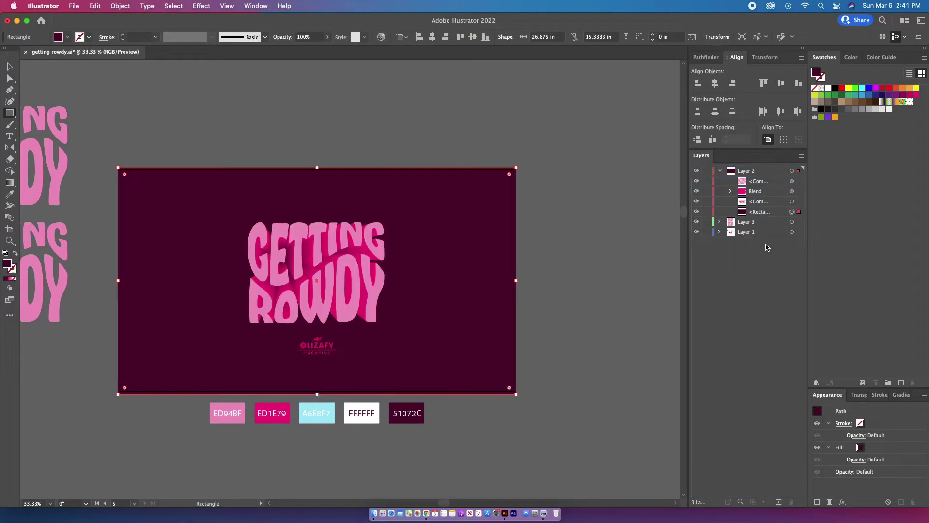
key("i")
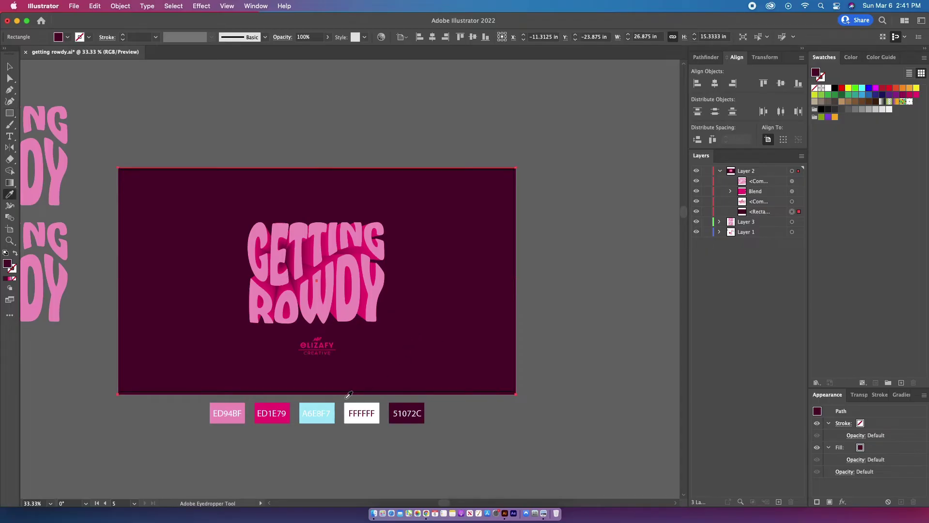
left_click(319, 407)
- Draw a small 0.4167-in pink circle beside the artboard
key("v")
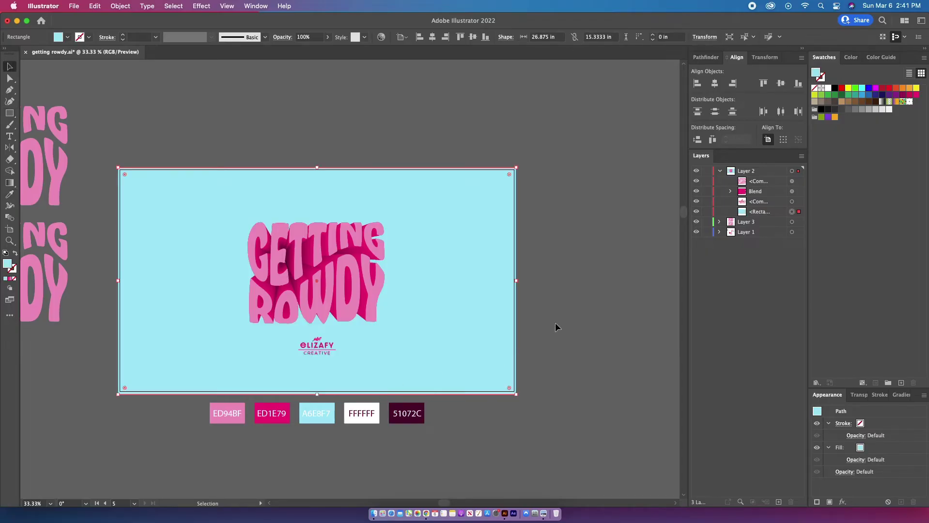
left_click(577, 318)
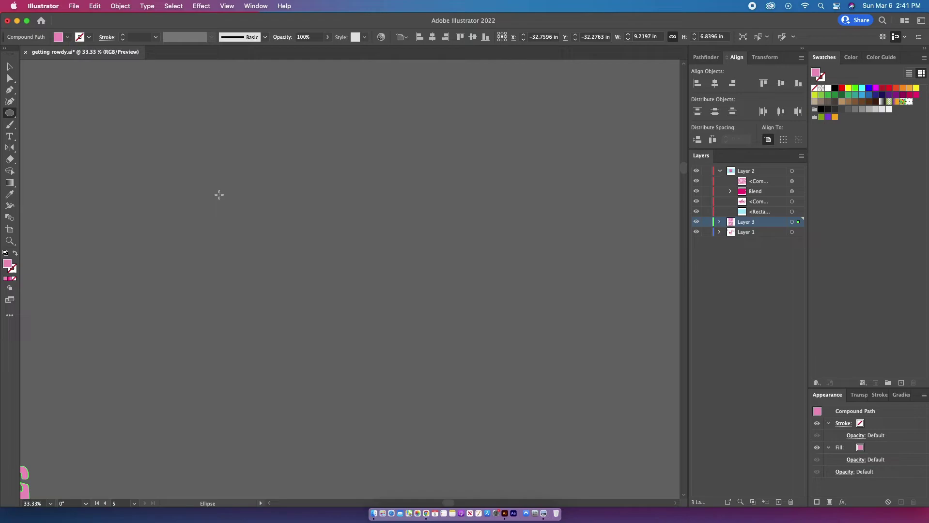
mouse_move(219, 188)
left_mouse_down()
mouse_move(220, 347)
mouse_move(214, 342)
left_mouse_up()
- Place the two pink dots in a vertical line, one high above the other
left_click(221, 191)
left_click(249, 277)
left_click(214, 342)
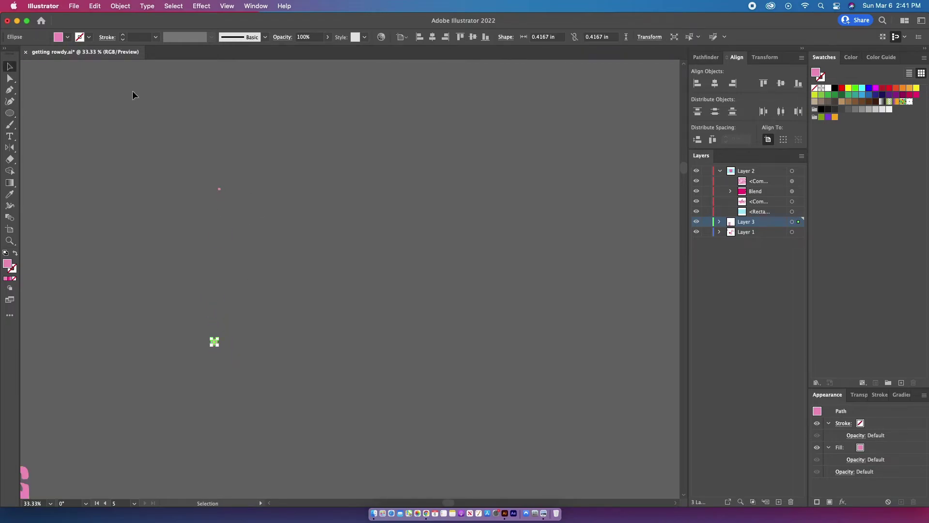
left_click(221, 190, "shift")
left_click(432, 37)
left_click(352, 258)
key("z")
left_click(229, 321)
key("v")
scroll(249, 244, "up", 2)
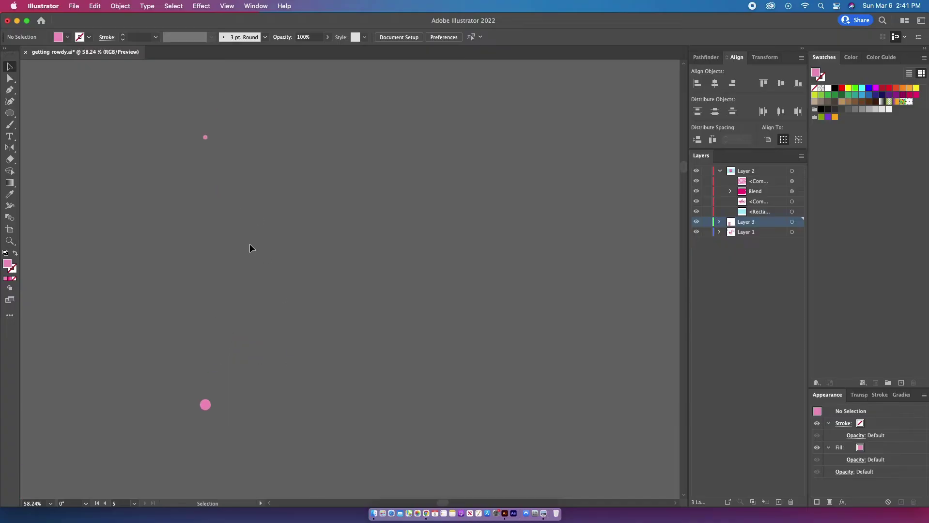
left_click_drag(206, 127, 206, 83)
left_click(206, 404)
left_click_drag(206, 405, 207, 407)
left_click(257, 437)
- Select both dots and blend them into a column with Object > Blend > Make
left_click_drag(161, 73, 228, 426)
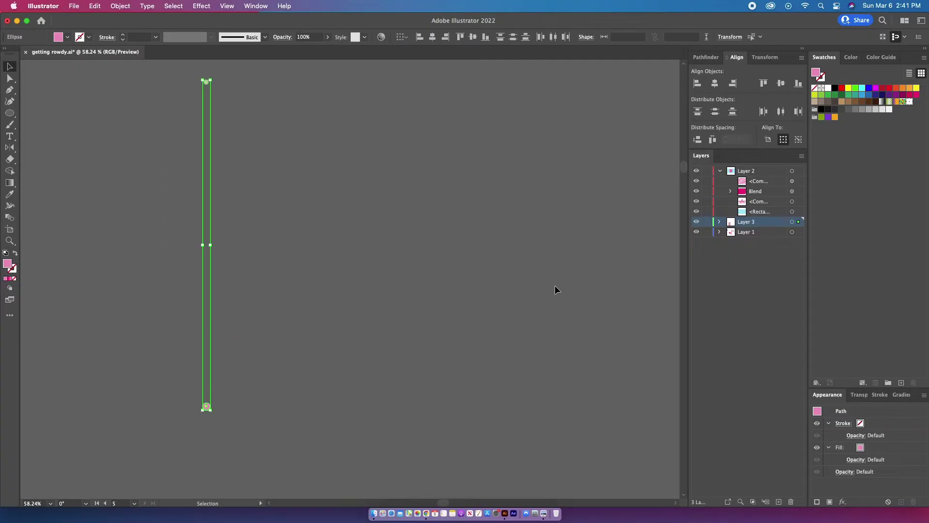
left_click(120, 5)
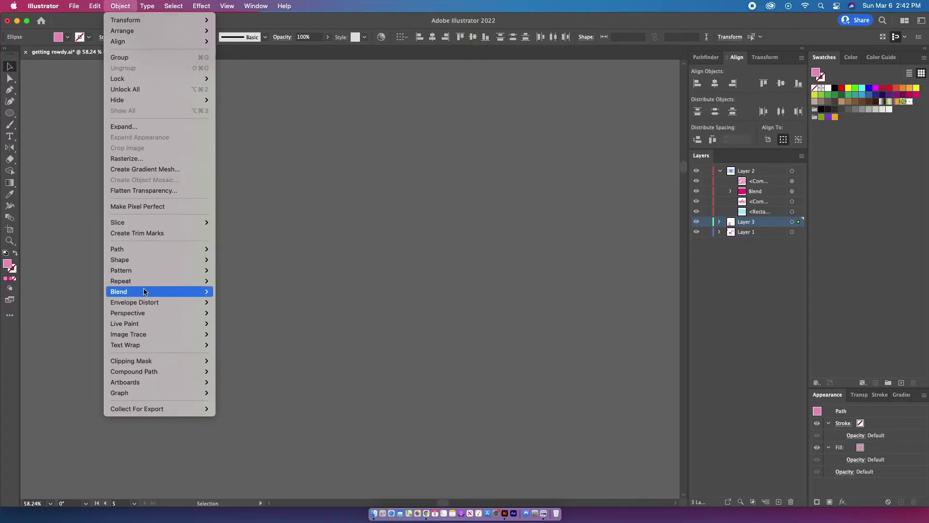
mouse_move(146, 293)
left_click(259, 295)
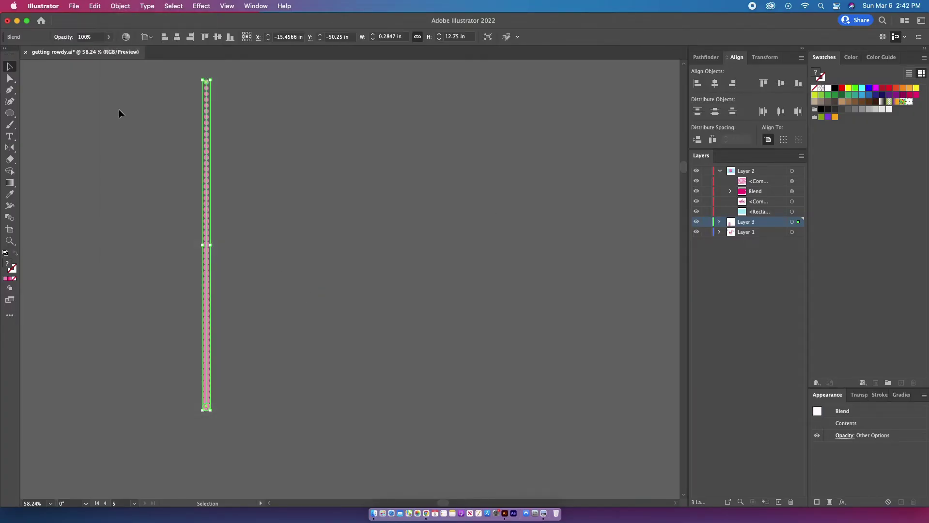
- Set the blend spacing to Specified Steps of 43
left_click(120, 6)
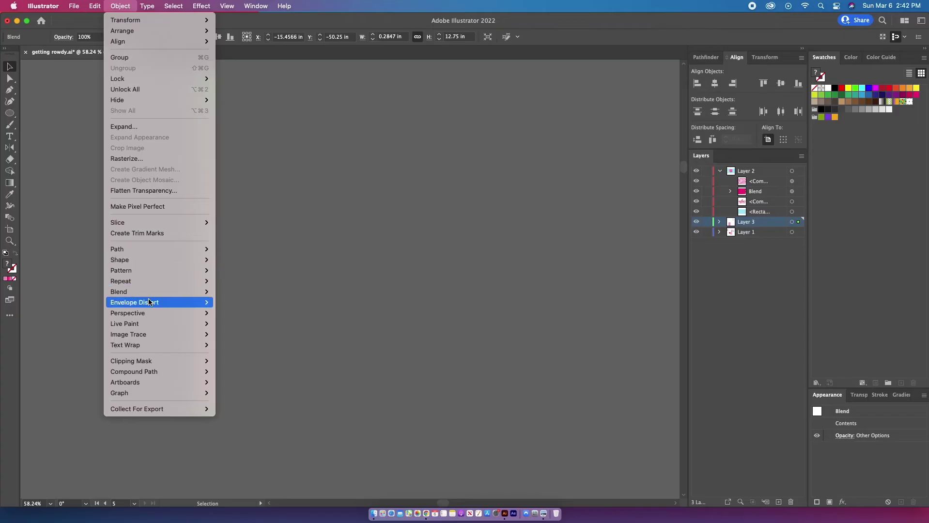
mouse_move(148, 293)
left_click(243, 319)
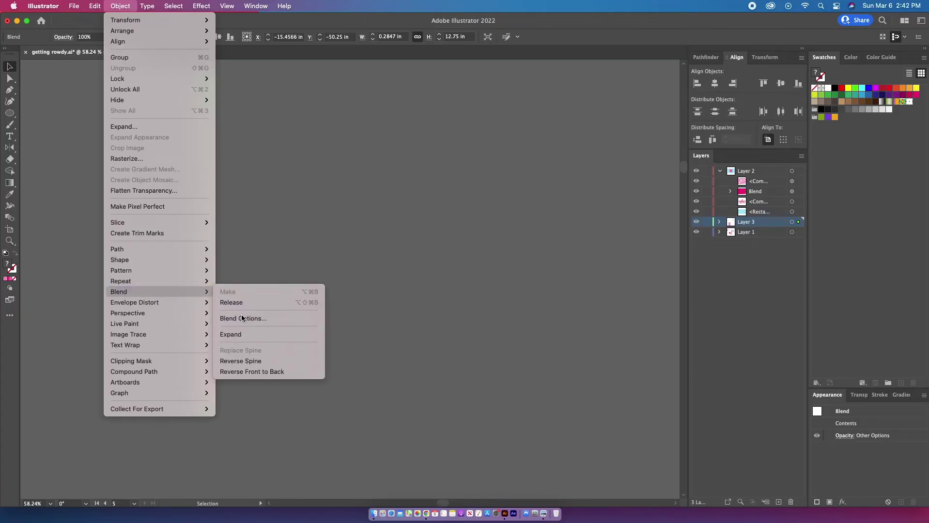
left_click(519, 283)
left_click(553, 292)
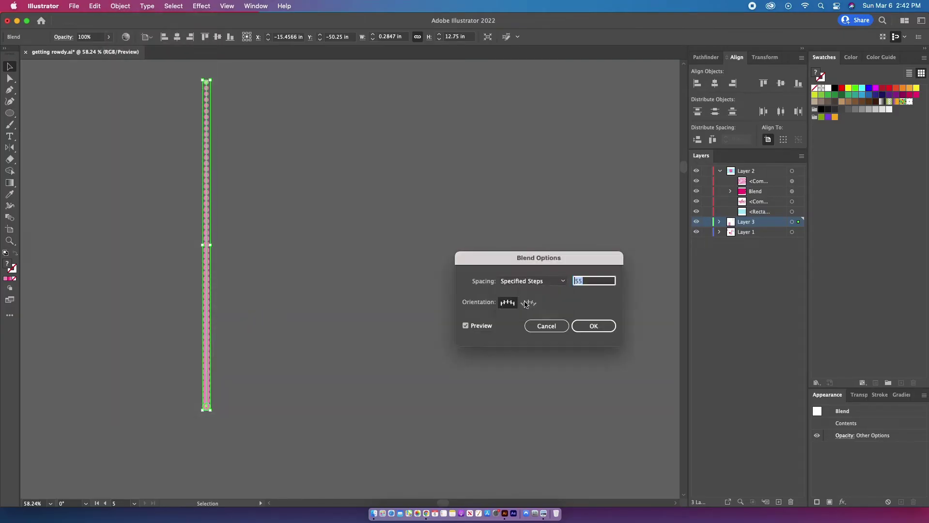
key("Down")
key("Down")
key("Down")
key("Down")
key("Down")
key("Down")
key("Down")
key("Down")
key("Down")
key("Down")
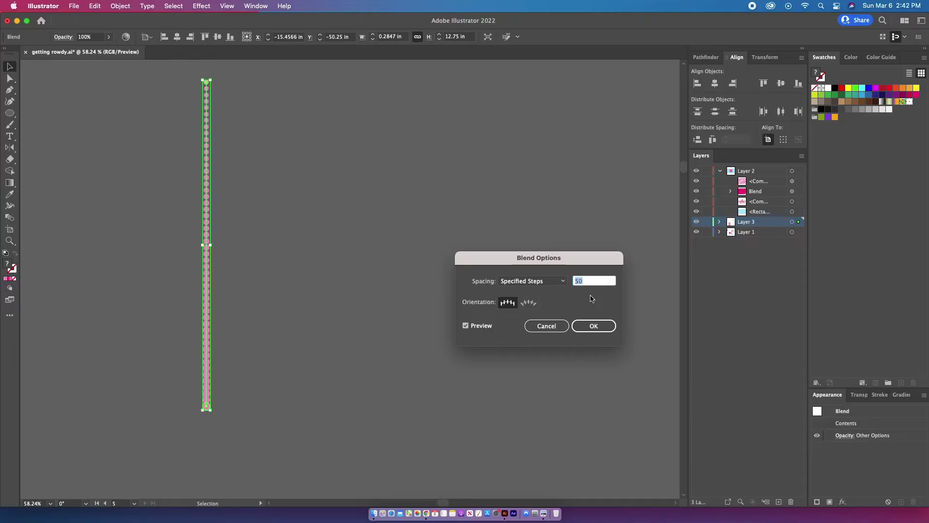
key("Down")
key("Down")
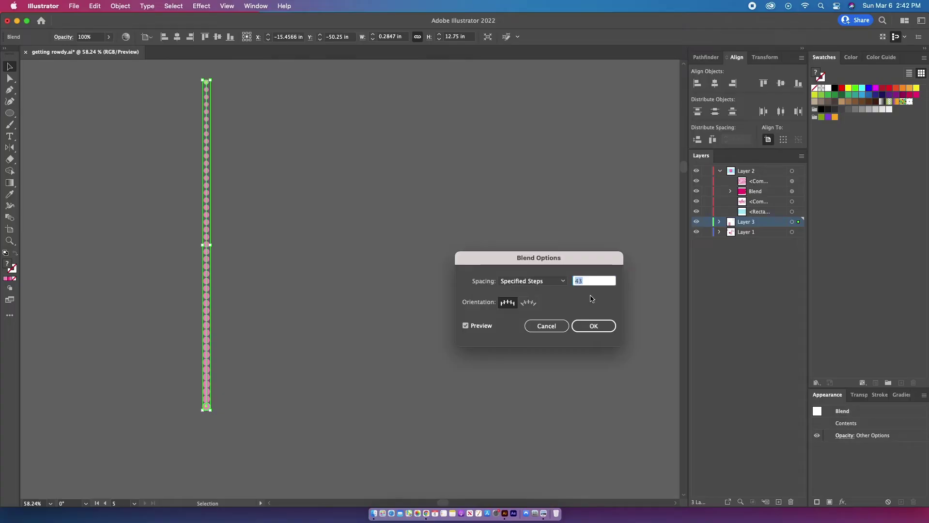
left_click(594, 326)
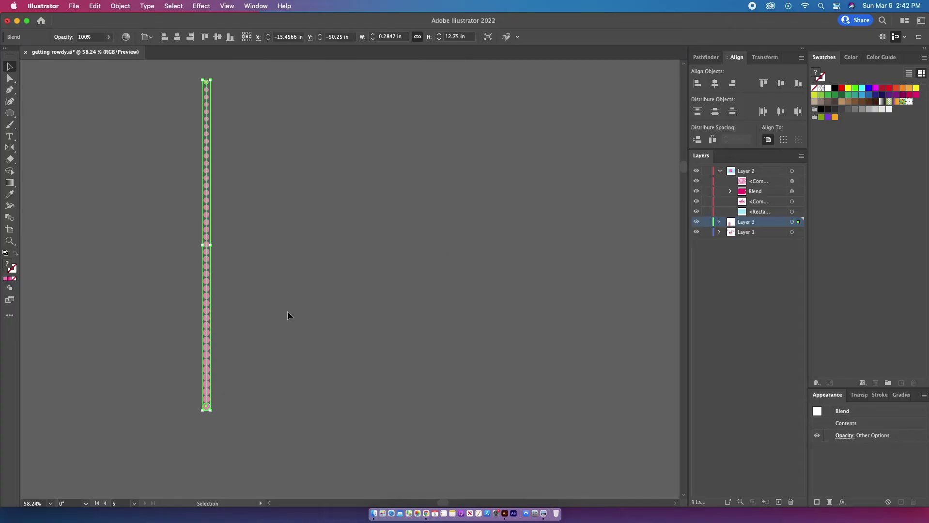
- Apply a Transform effect to the dot column: 100 copies, moved 0.25 in horizontally
left_click(196, 4)
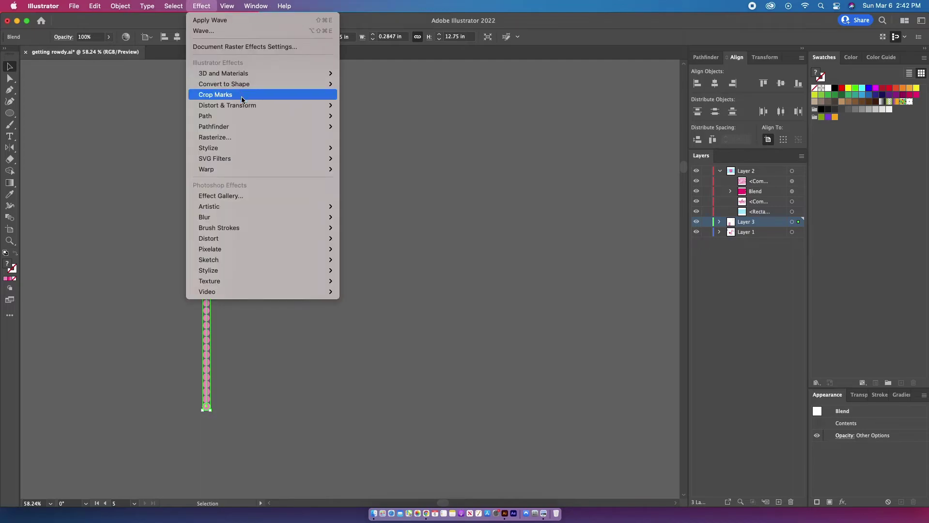
mouse_move(244, 106)
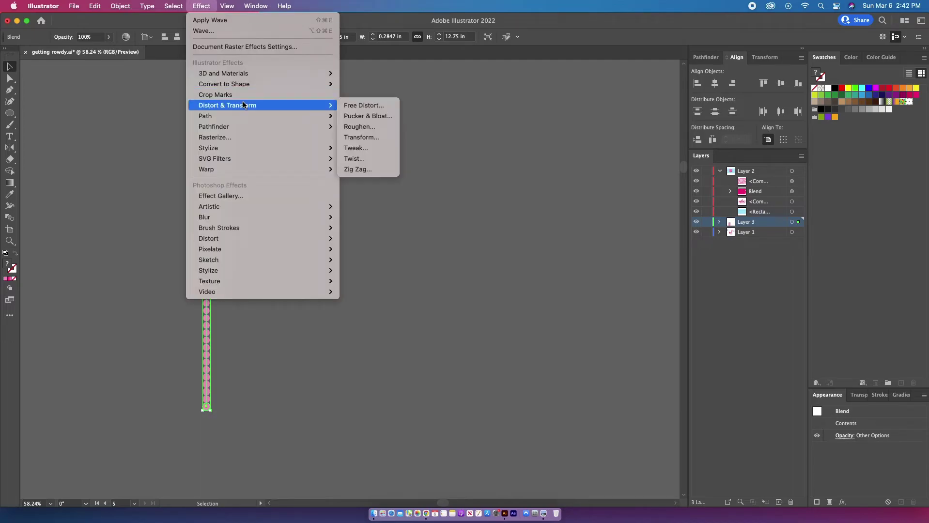
left_click(377, 140)
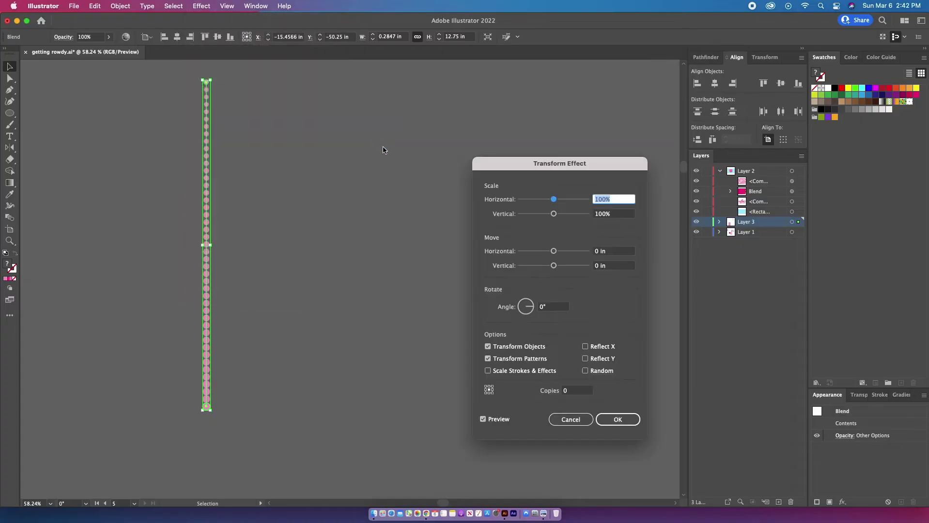
left_click(582, 391)
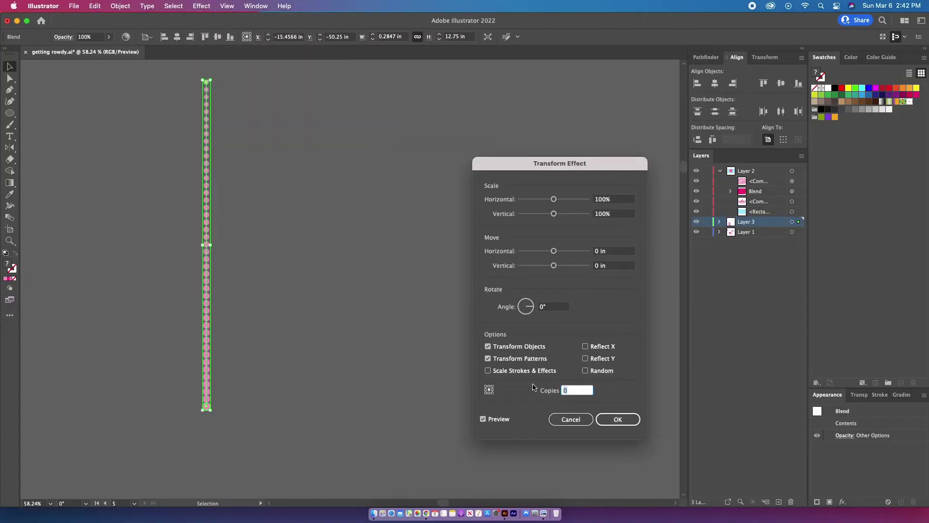
type("100")
left_click(630, 251)
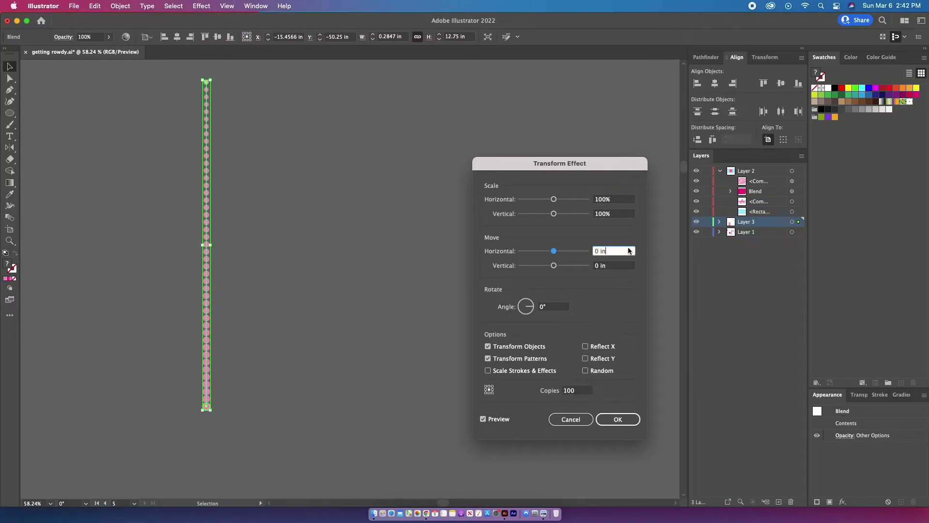
key("Up")
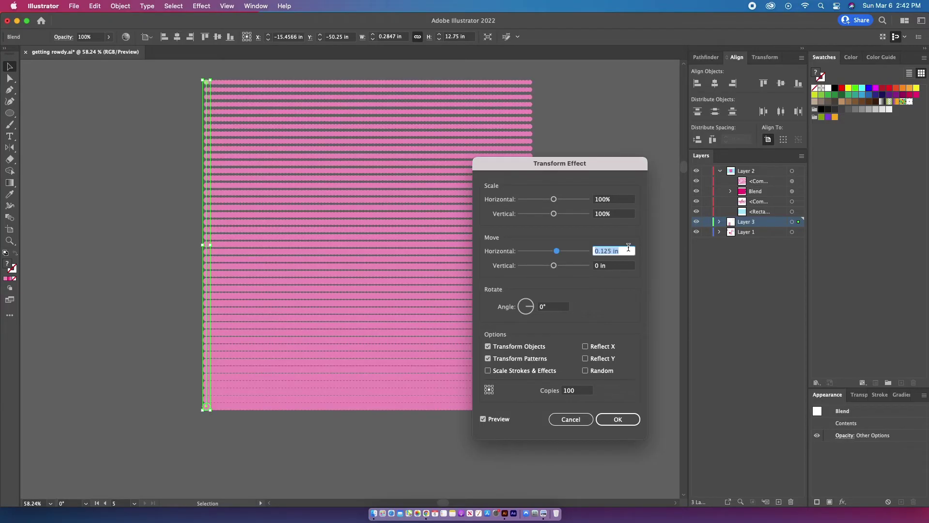
key("Up")
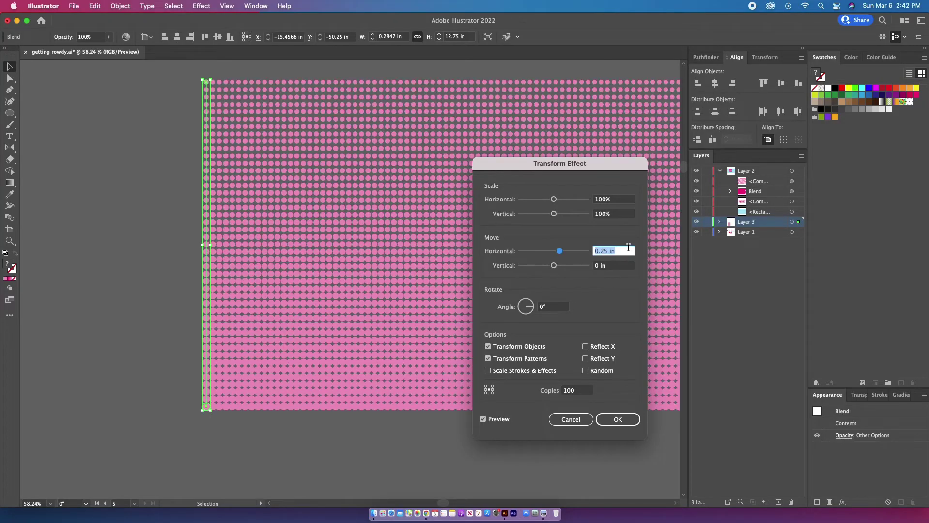
key("Up")
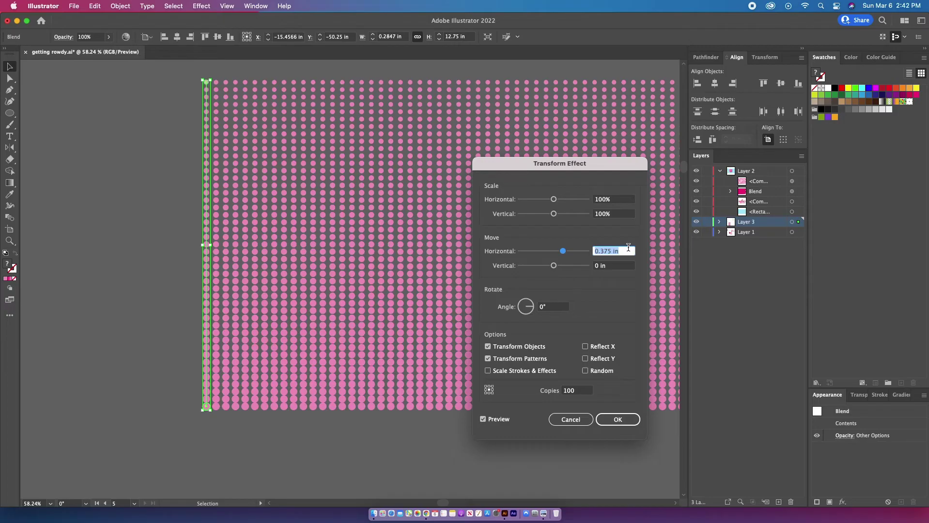
key("Down")
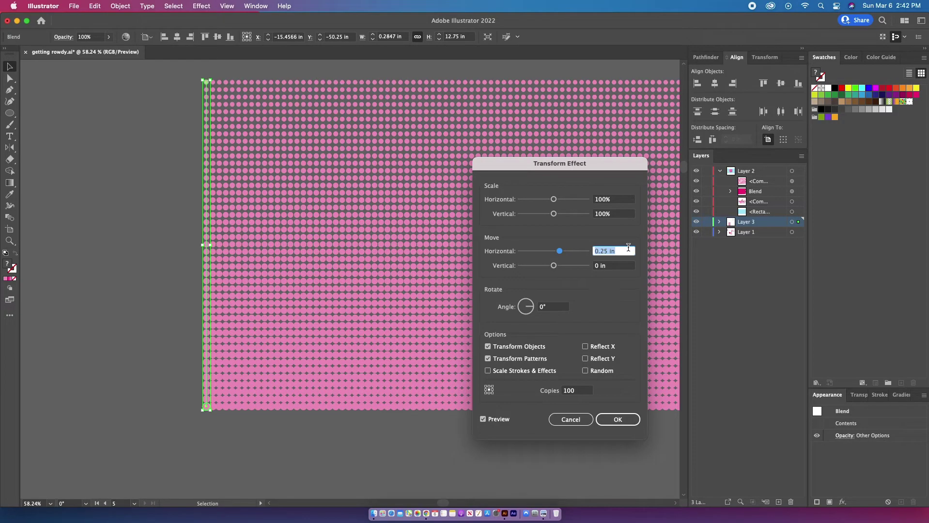
key("Return")
left_click_drag(629, 248, 466, 298)
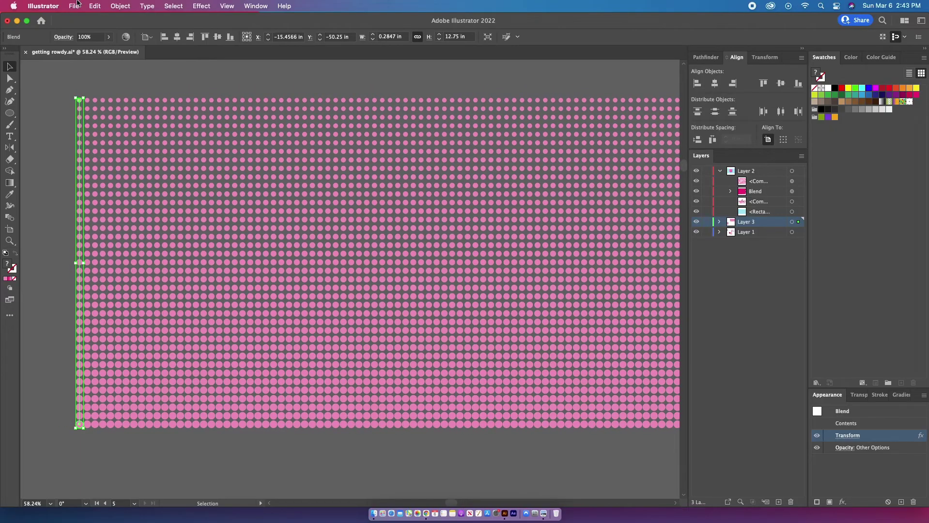
- Rotate the dot grid blend by 35° with Object > Transform > Rotate
left_click(121, 6)
mouse_move(147, 21)
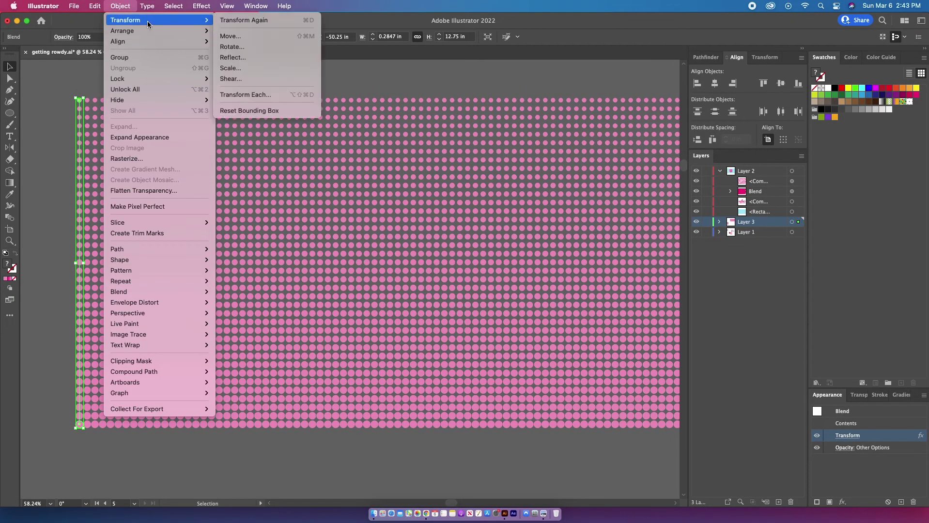
left_click(232, 47)
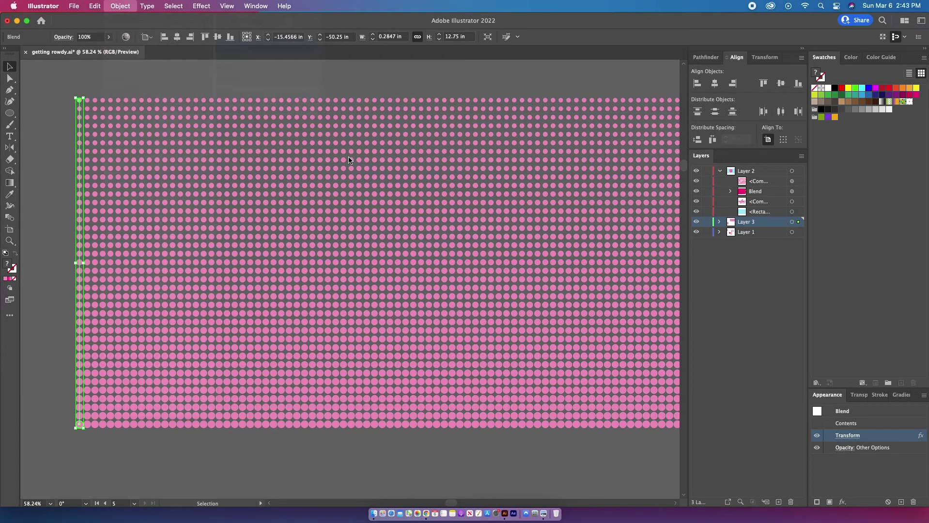
key("Up")
key("Up")
key("Up")
key("Up")
key("Up")
key("Up")
key("Up")
key("Up")
key("Up")
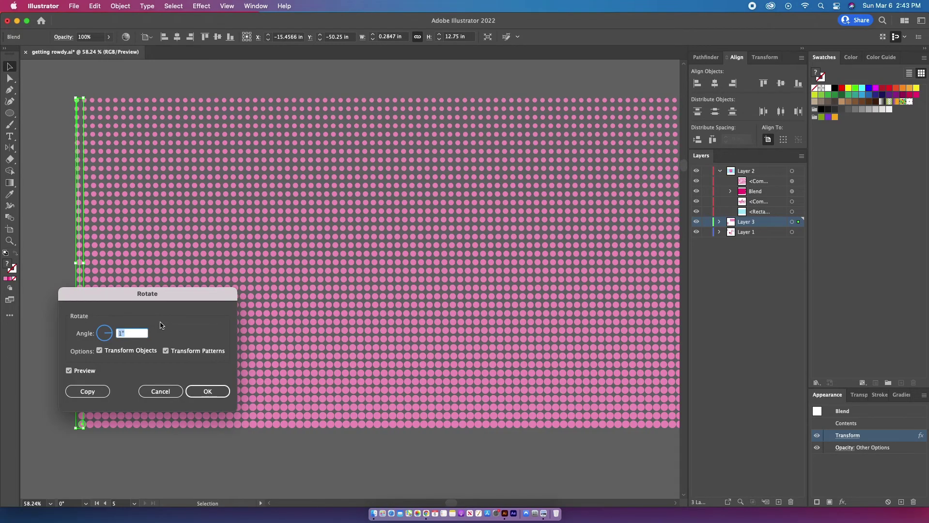
key("Up")
key("Up")
key("Up")
key("Up")
key("Up")
key("Up")
key("Up")
key("Up")
key("Up")
key("Up")
key("Up")
key("Up")
key("Up")
key("Up")
key("Up")
key("Up")
key("Up")
key("Up")
key("Up")
key("Up")
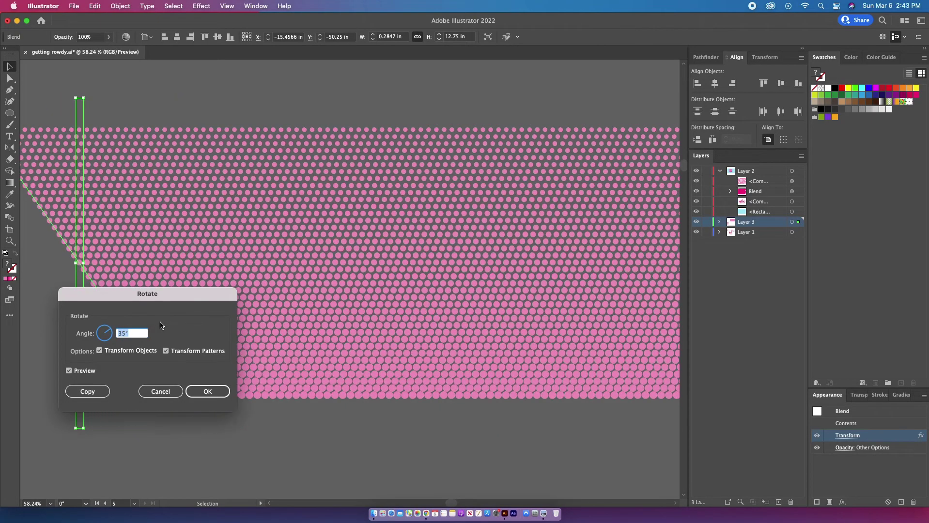
left_click(208, 392)
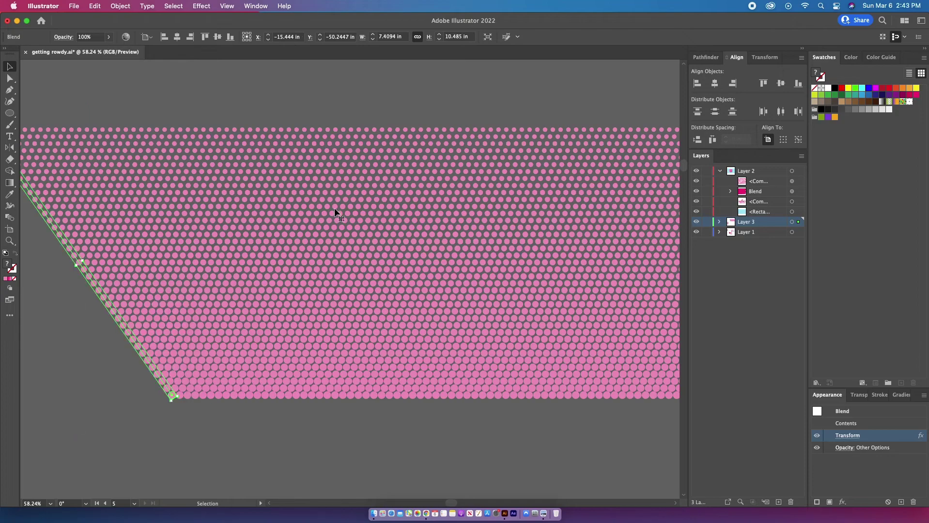
key("super+minus")
key("super+minus")
left_click_drag(444, 164, 244, 151)
- Expand the slanted dot blend's appearance into individual dot shapes
left_click(120, 6)
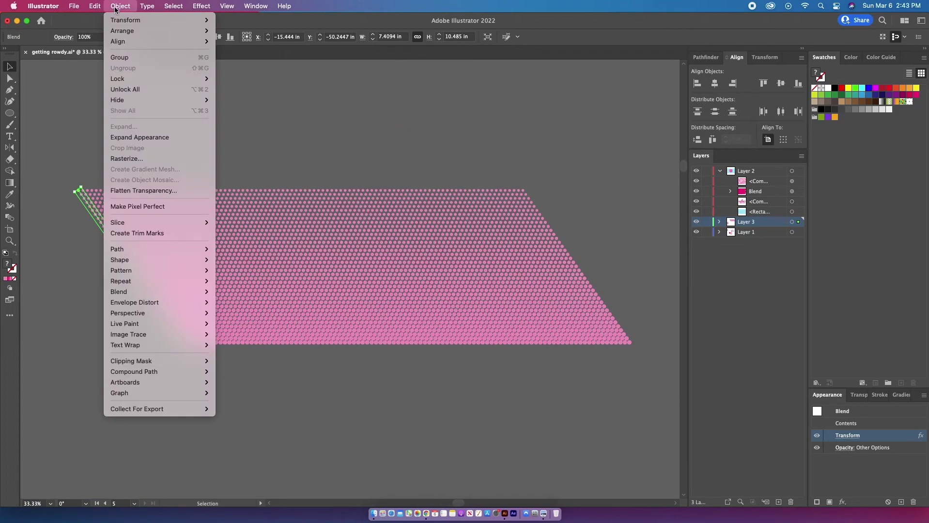
left_click(157, 136)
scroll(439, 260, "down", 5)
scroll(440, 259, "left", 8)
- Fill the GETTING ROWDY lettering copy black, place it on the dots, and bring it to front
left_click(232, 291)
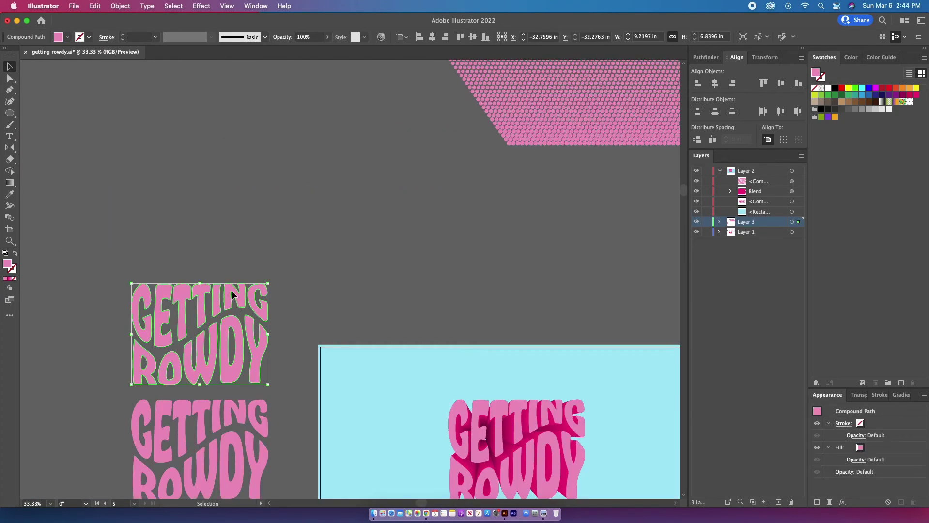
left_click_drag(226, 303, 531, 185)
scroll(224, 300, "right", 9)
scroll(224, 301, "up", 3)
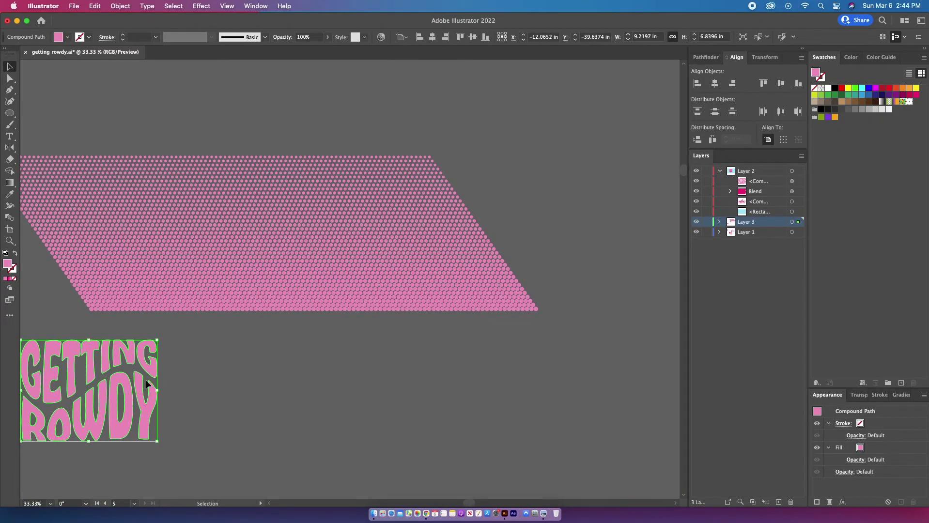
left_click(835, 88)
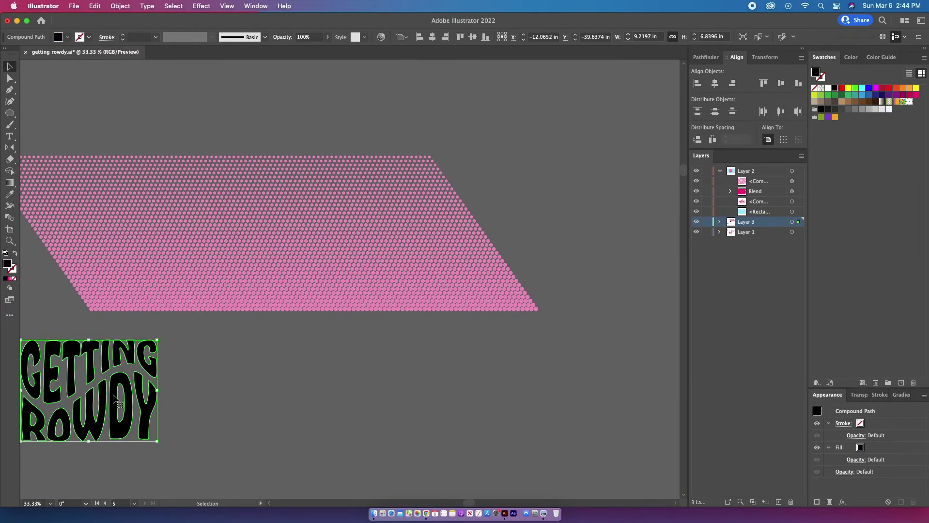
left_click_drag(114, 399, 284, 245)
right_click(284, 244)
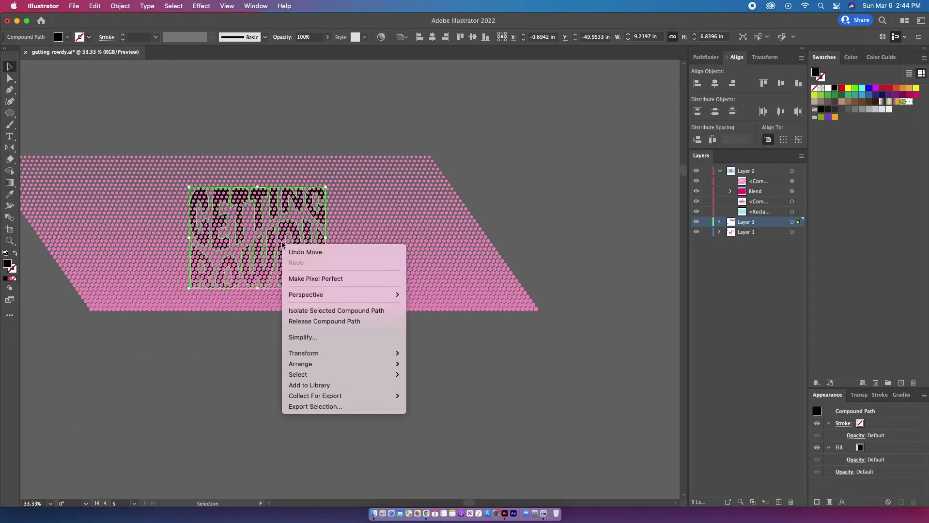
mouse_move(368, 365)
left_click(430, 364)
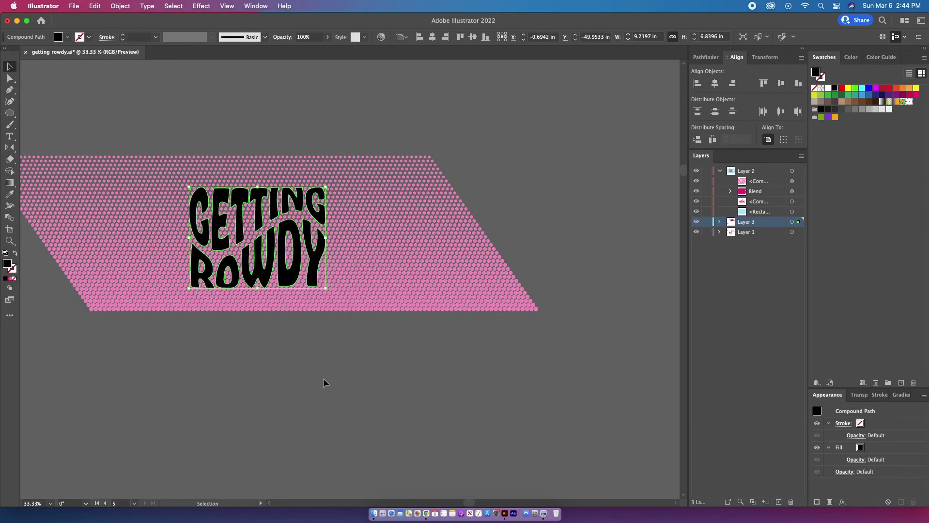
- Shrink the pink dot group to about 25.8 in wide, then reselect the black lettering
left_click(378, 264)
left_click_drag(263, 155, 261, 184)
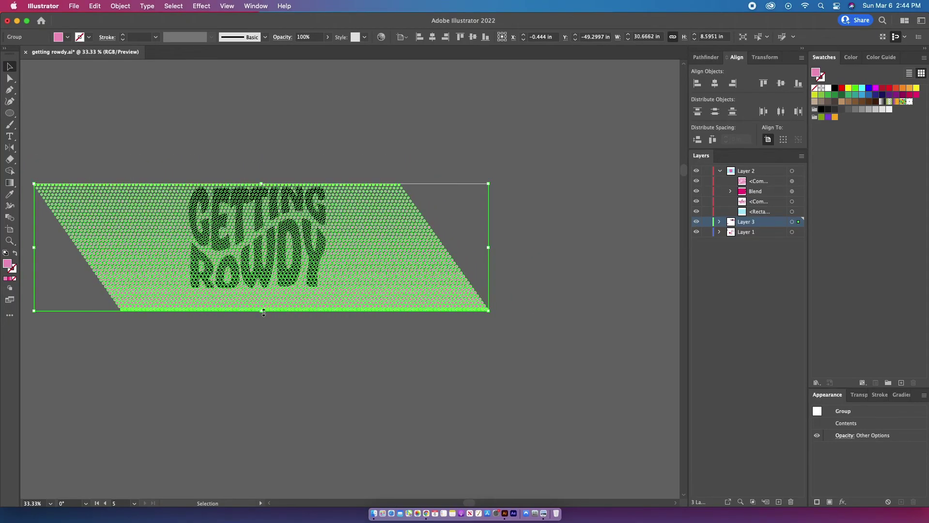
left_click_drag(261, 310, 265, 291)
key("super+equal")
key("super+equal")
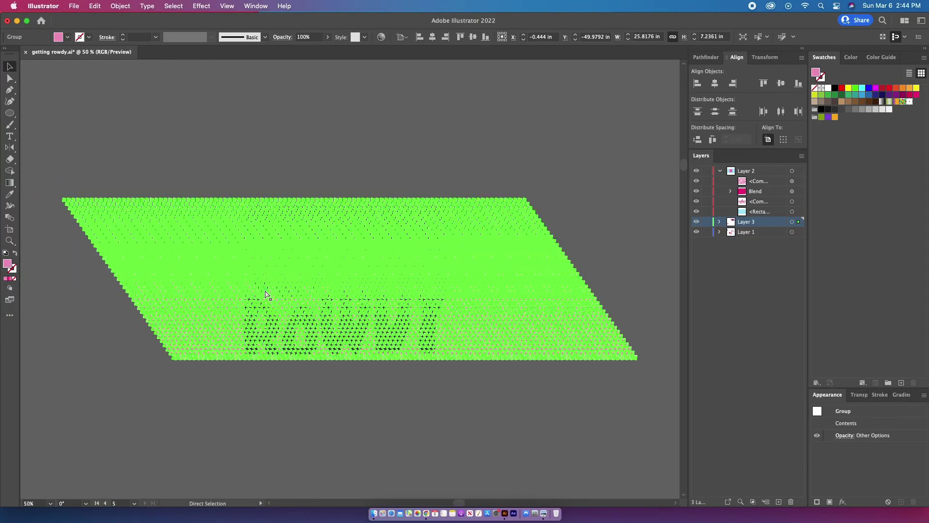
left_click(376, 115)
left_click(357, 174)
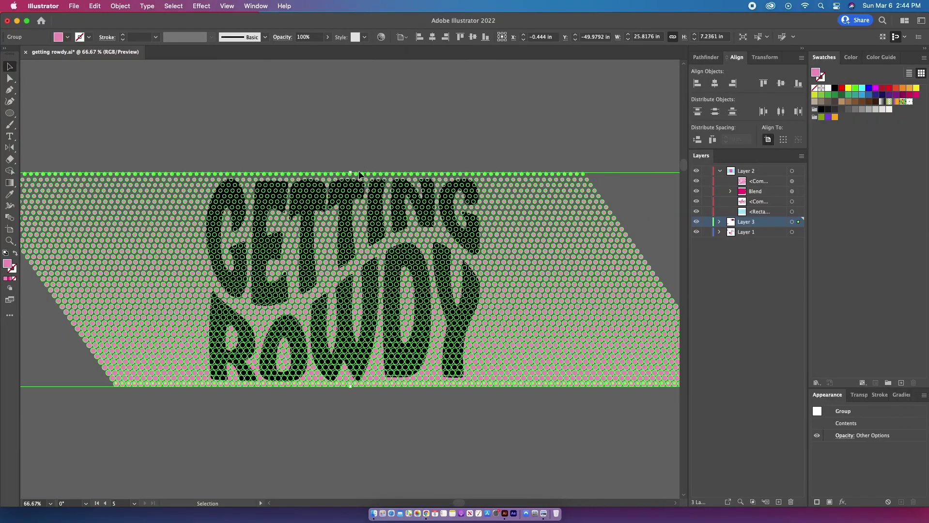
left_click(433, 206)
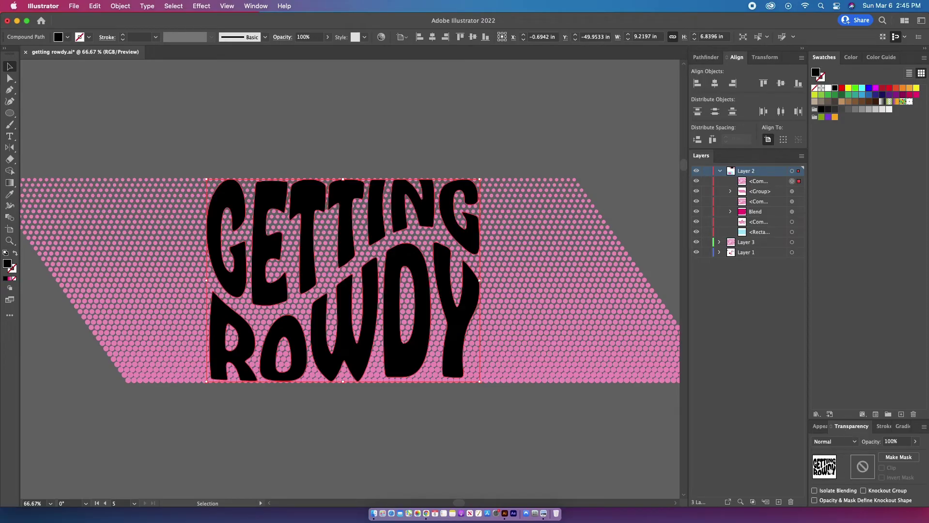
- Add an empty opacity mask to the black lettering in the Transparency panel and exit mask editing
double_click(863, 468)
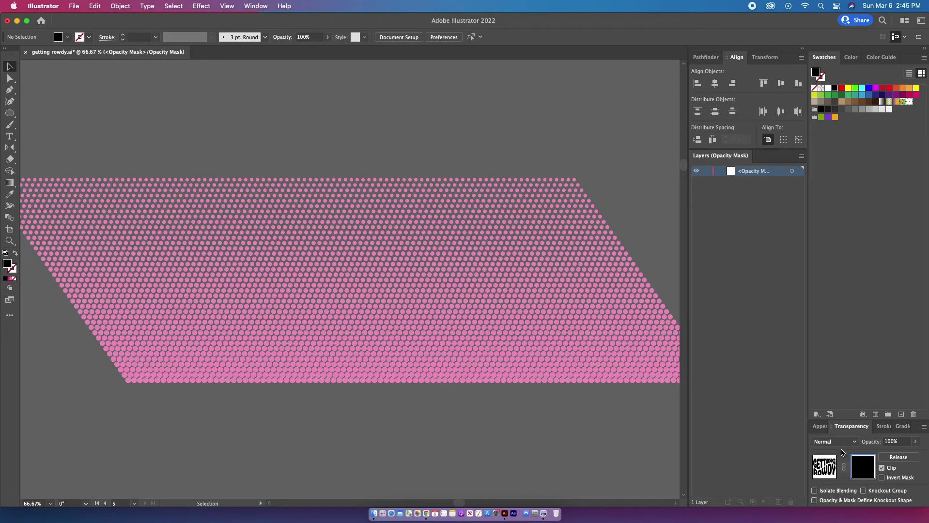
left_click(825, 467)
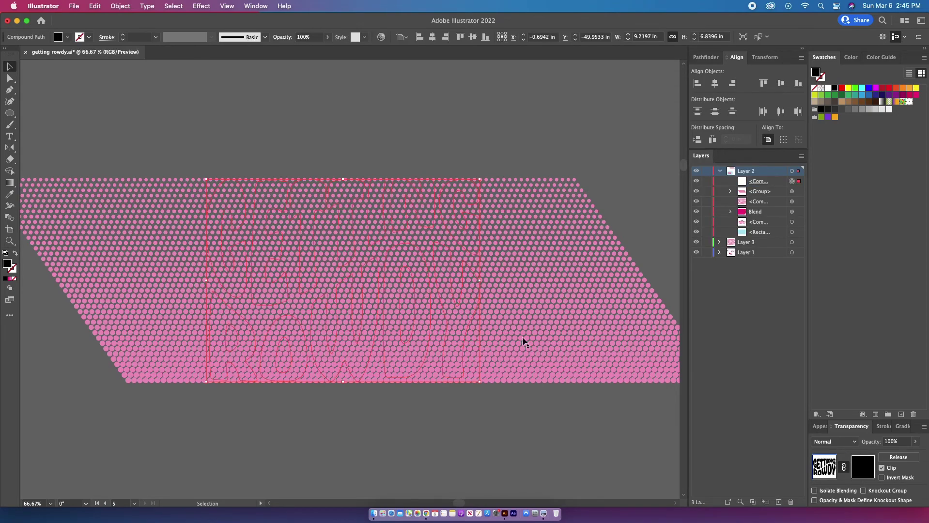
left_click(518, 334)
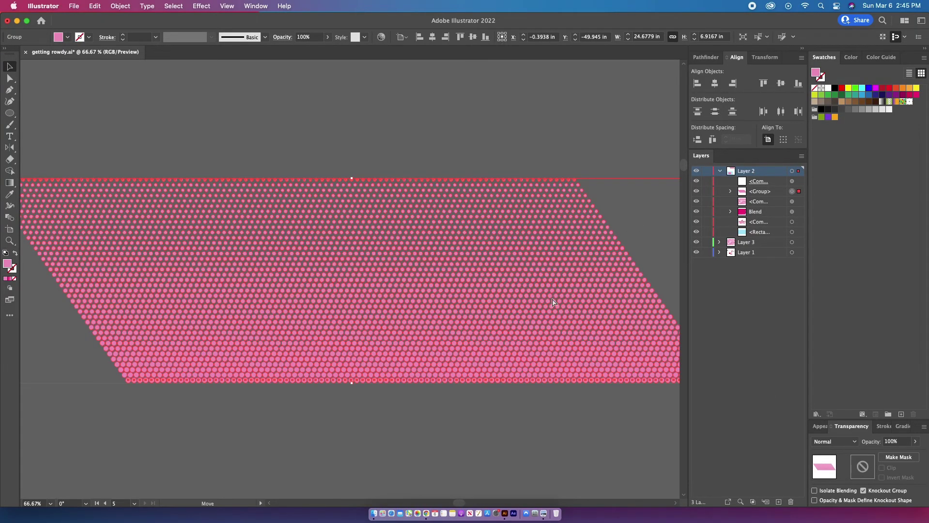
- Paste the pink dot group into the lettering's opacity mask so GETTING ROWDY shows as halftone dots
left_click_drag(553, 303, 514, 118)
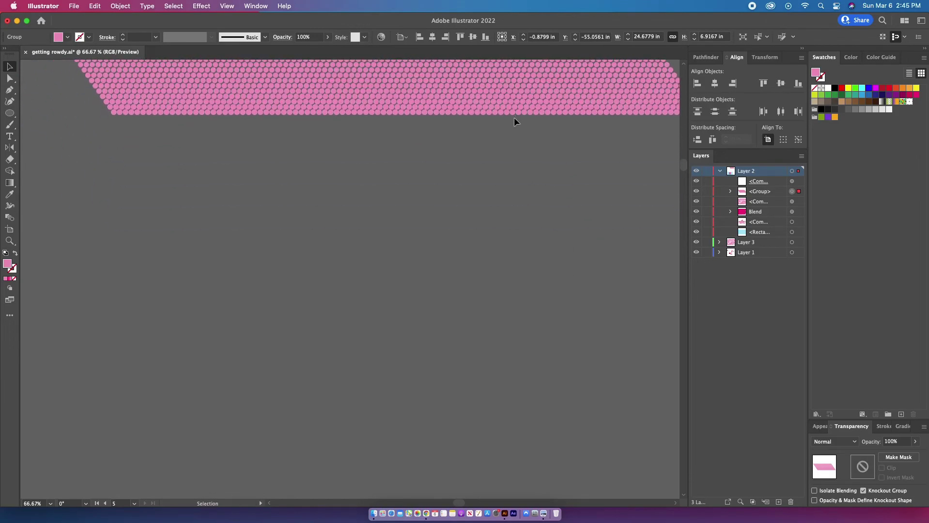
left_click(367, 209)
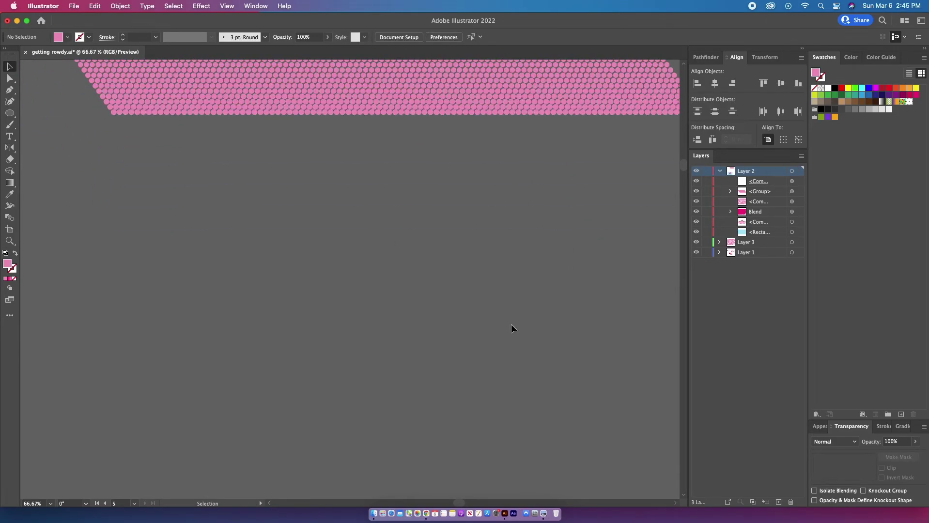
left_click(792, 192)
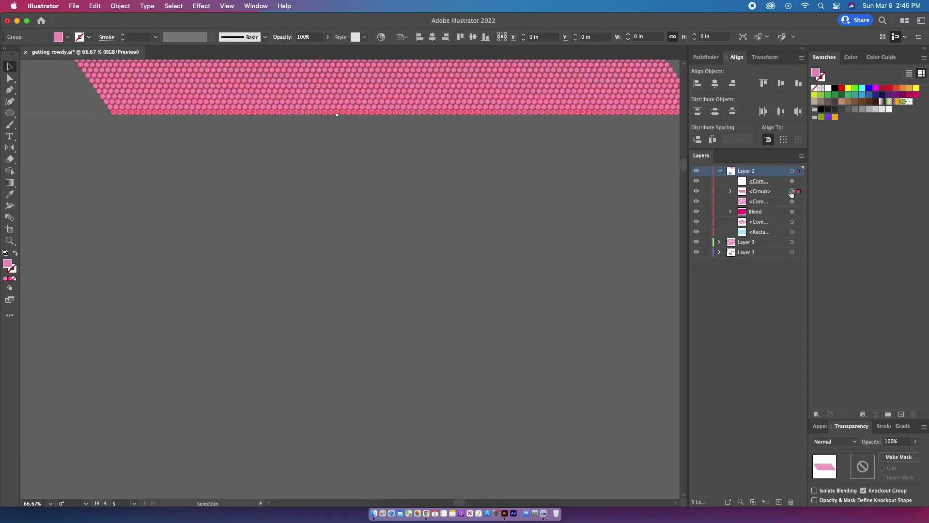
left_click(792, 181)
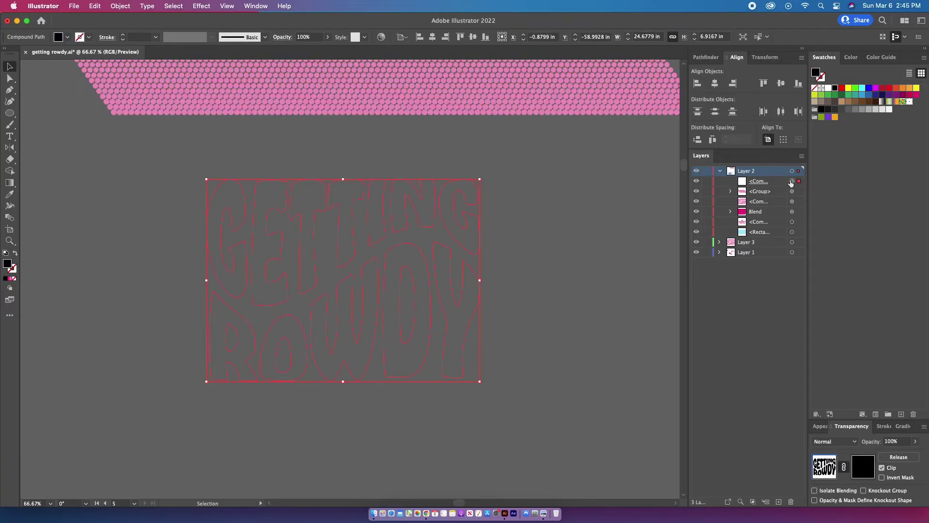
left_click(863, 467)
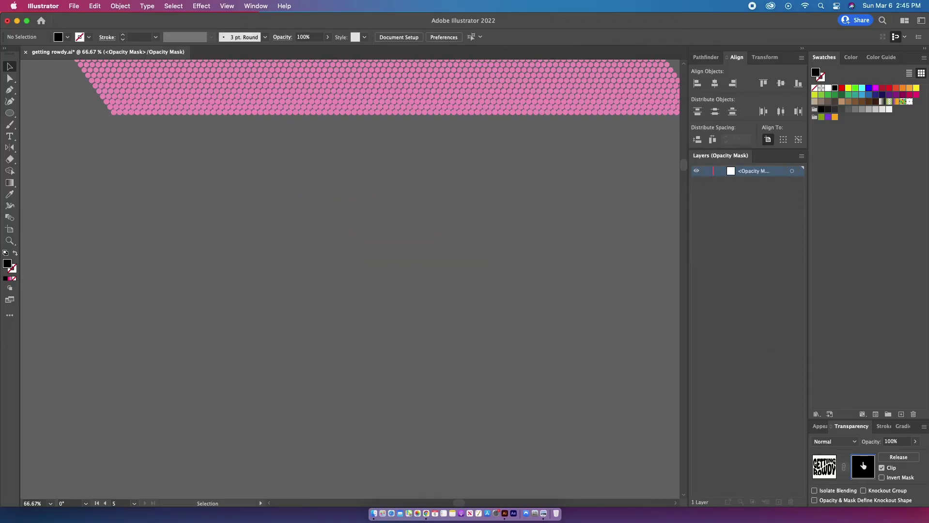
key("ctrl+v")
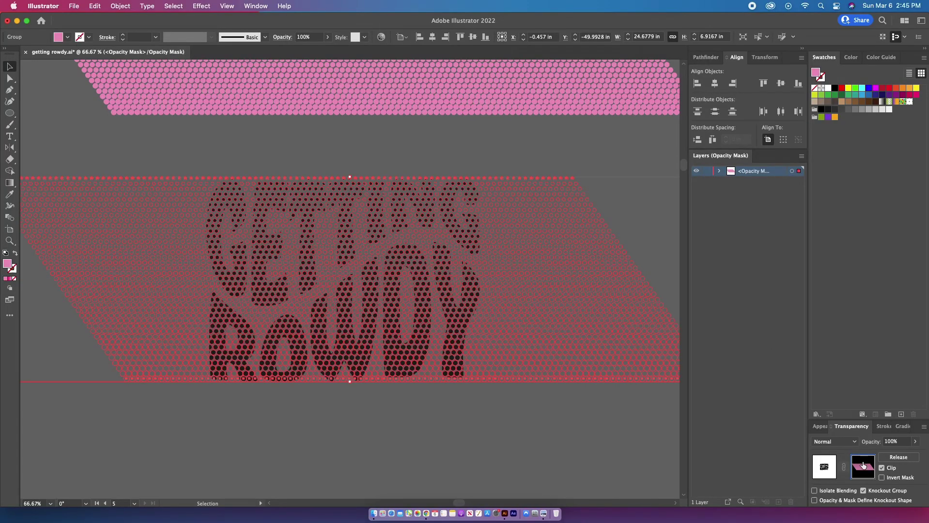
left_click(483, 422)
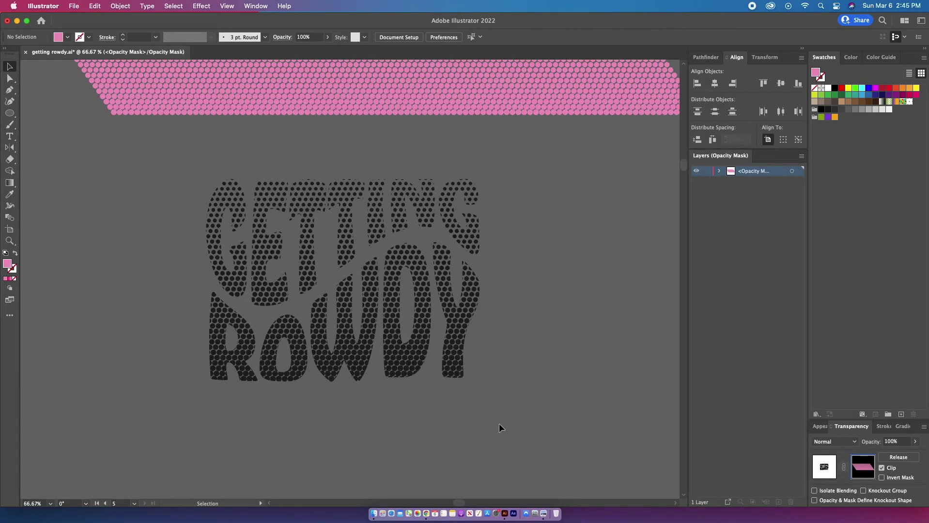
left_click(474, 342)
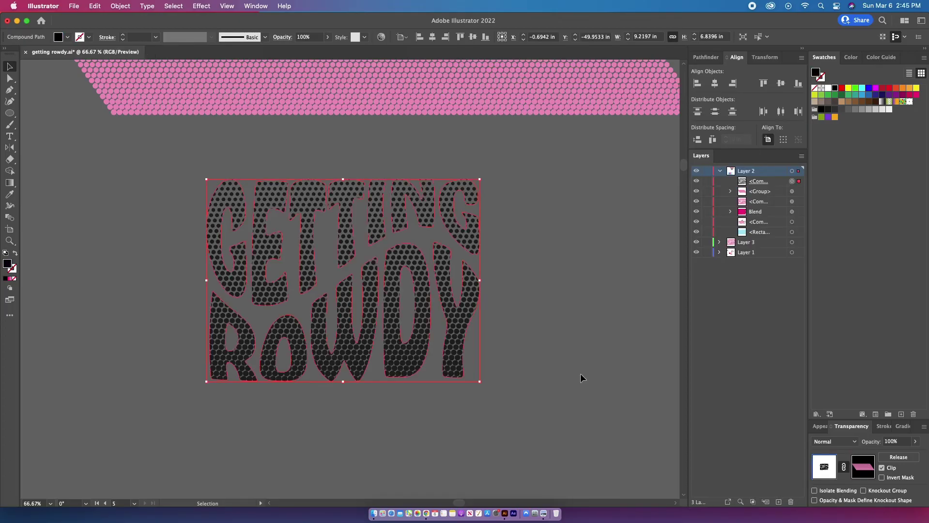
- Try magenta, purple, cyan, blue, white and green swatch fills on the lettering copy
left_click(875, 88)
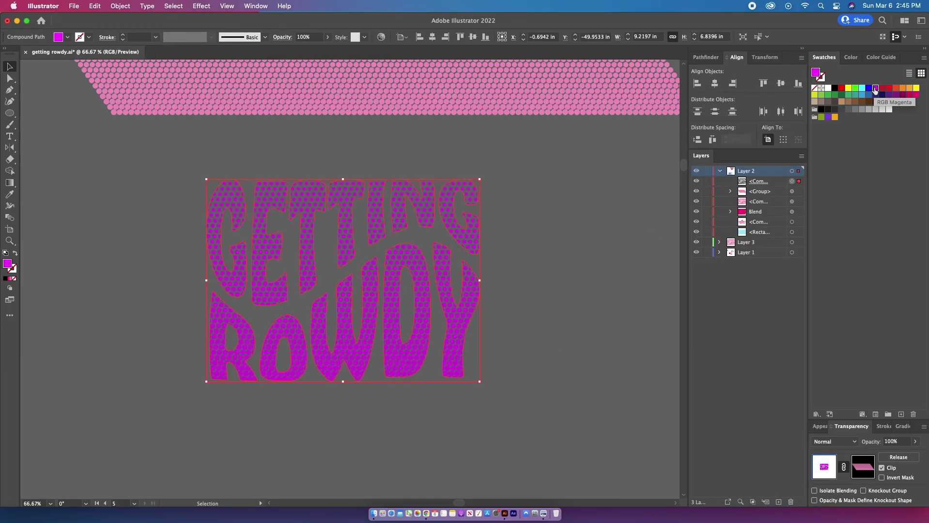
left_click(828, 117)
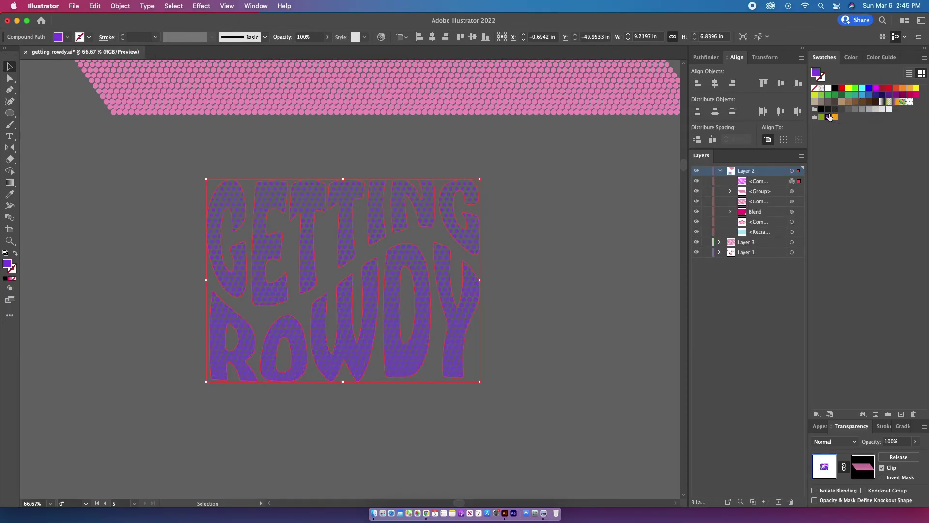
left_click(829, 88)
left_click(863, 89)
left_click(871, 97)
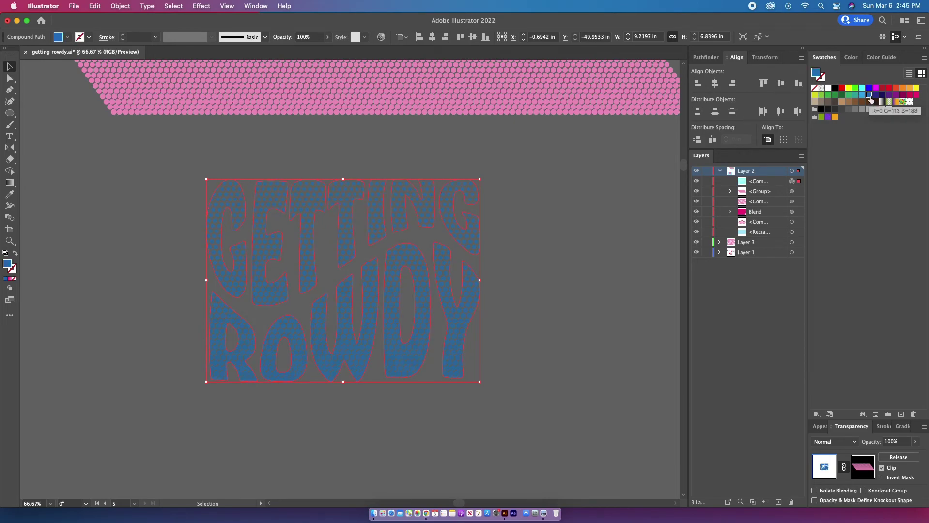
left_click(829, 88)
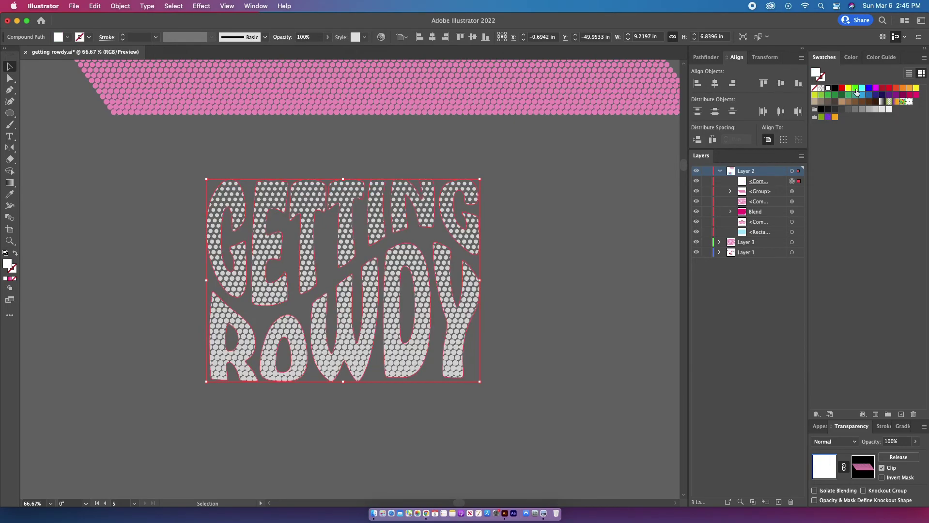
left_click(856, 88)
- Move the lettering copy down onto the artboard over the 3D pink letters
key("super+minus")
key("super+minus")
left_click_drag(369, 126, 371, 278)
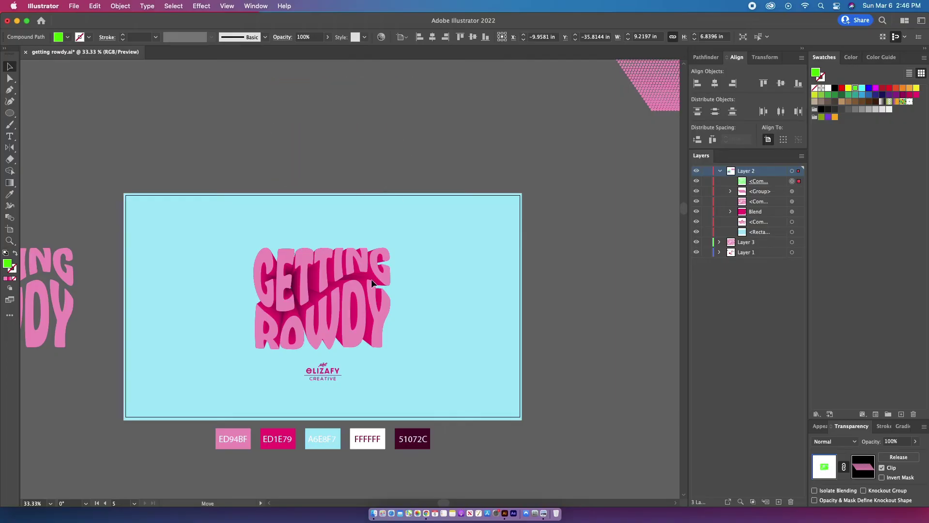
left_click_drag(371, 231, 348, 295)
key("a")
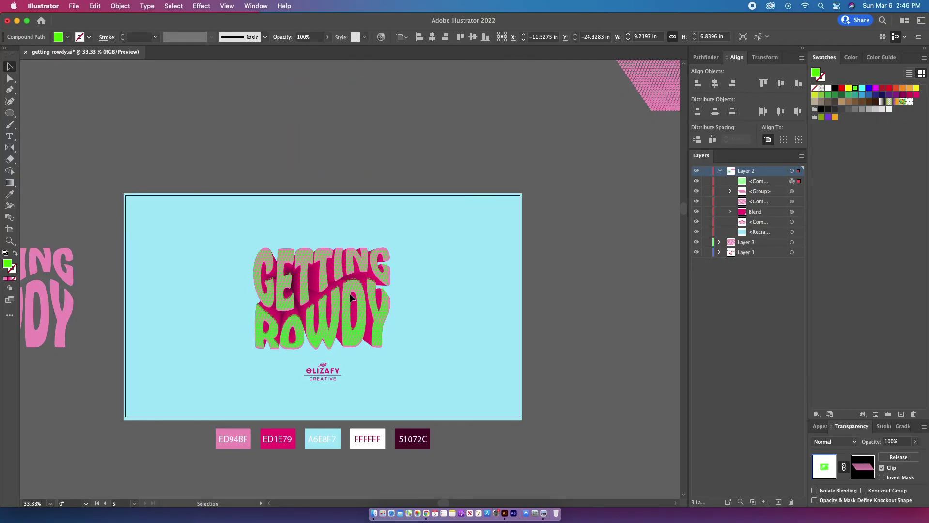
left_click(350, 293)
key("super+1")
key("v")
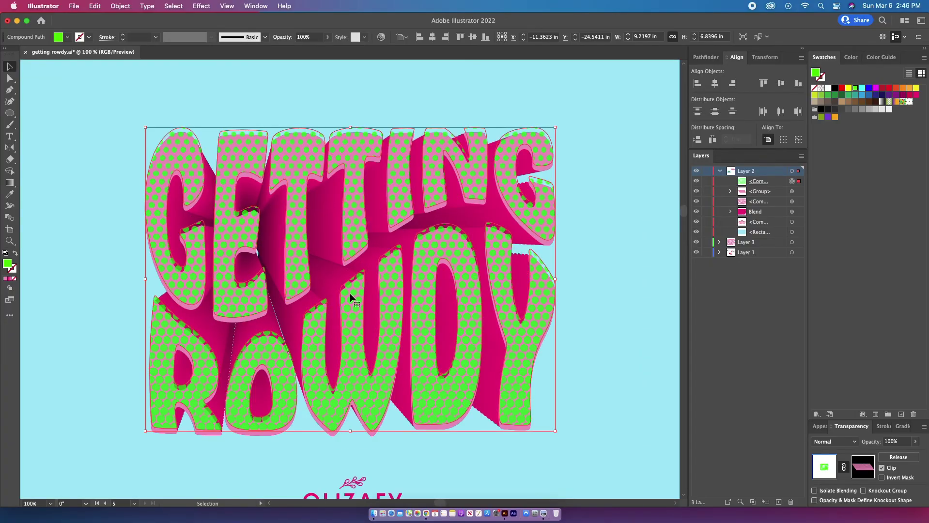
key("super+0")
- Fill the lettering copy with the default white-to-black gradient
left_click(650, 269)
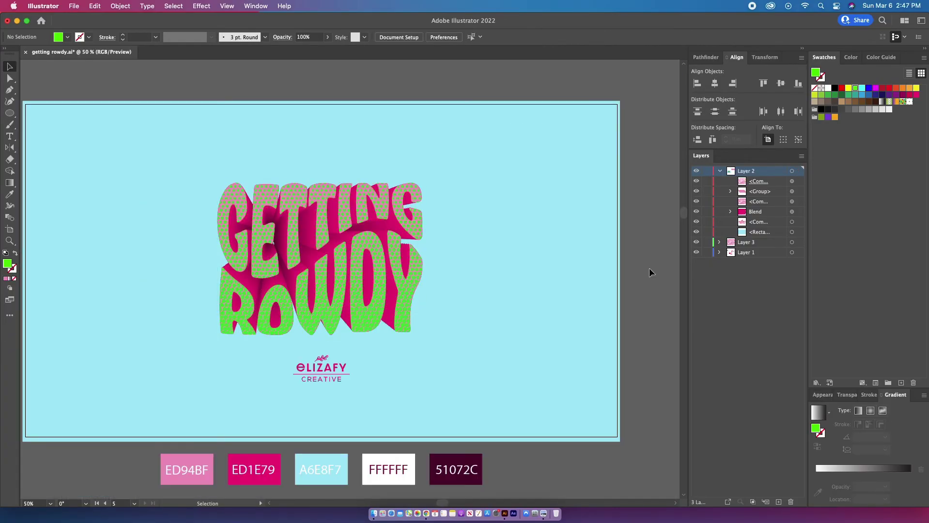
left_click(408, 287)
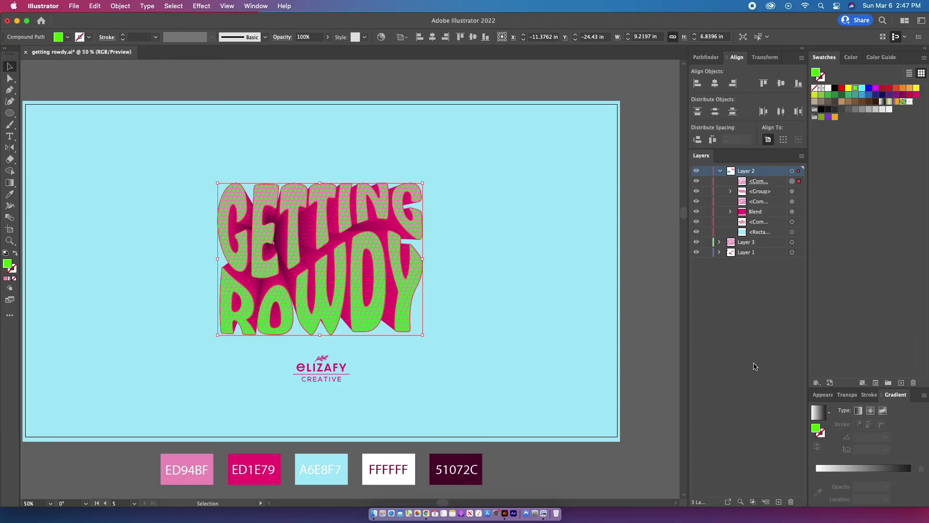
left_click(816, 411)
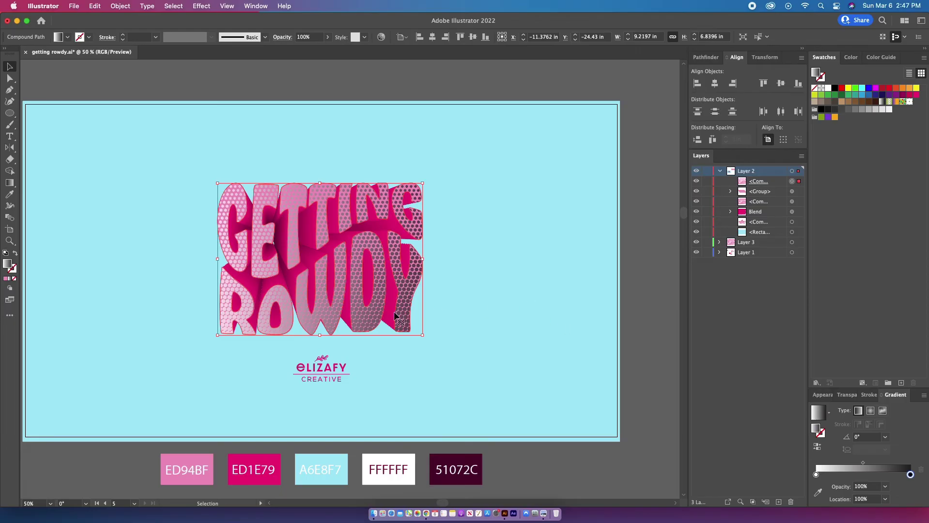
- Drag a vertical gradient across the letters, make its end stop pink ED1E79, and move the light stop inward
key("g")
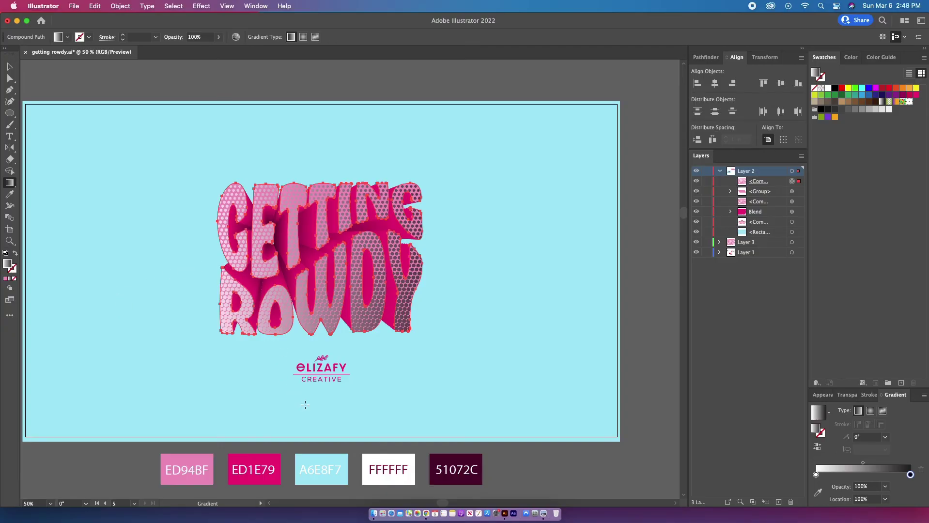
left_click_drag(325, 384, 328, 304)
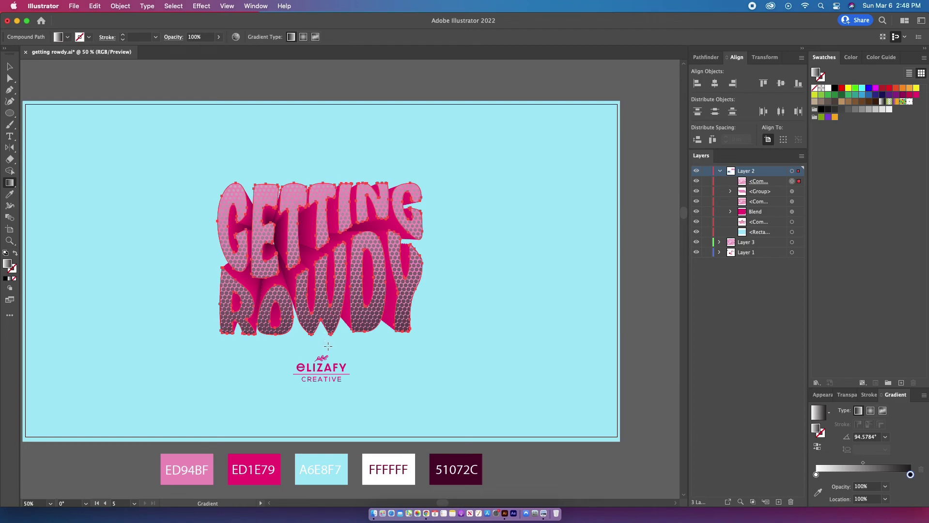
left_click_drag(315, 184, 329, 315)
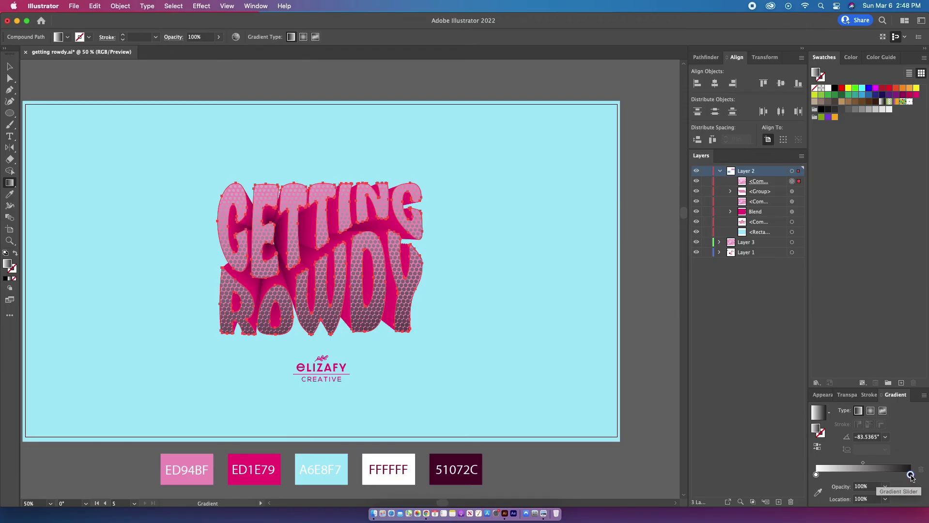
left_click(818, 499)
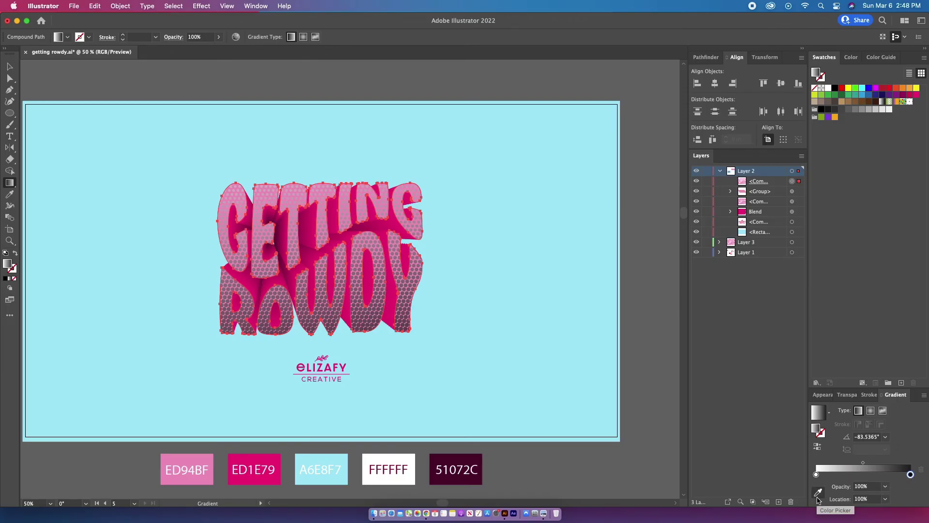
left_click(265, 458)
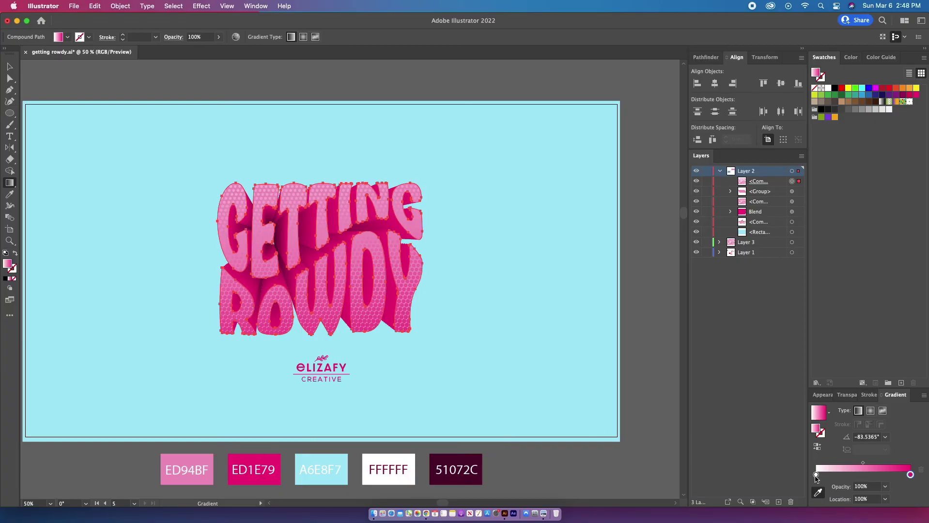
left_click_drag(817, 477, 884, 463)
- Redraw the gradient vertically so GETTING stays lighter and ROWDY deeper pink
key("super+1")
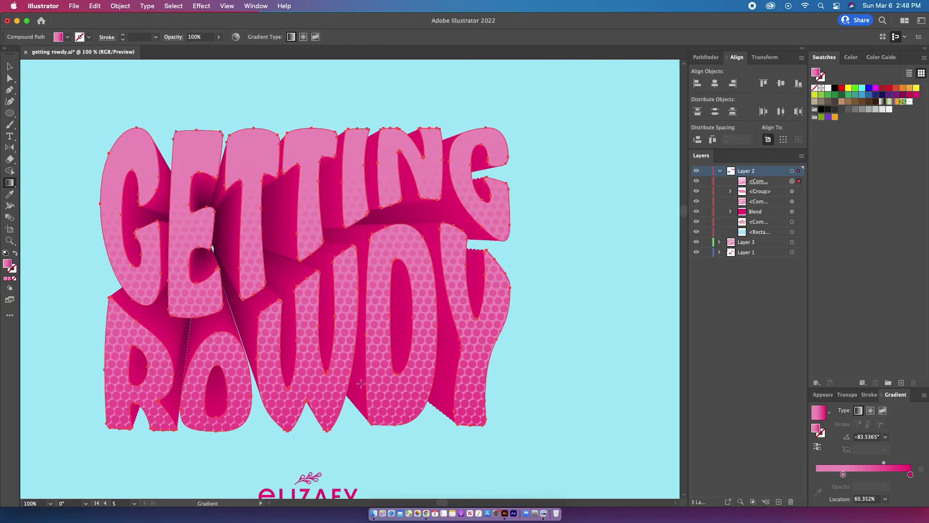
left_click_drag(340, 448, 334, 268)
left_click_drag(337, 251, 405, 333)
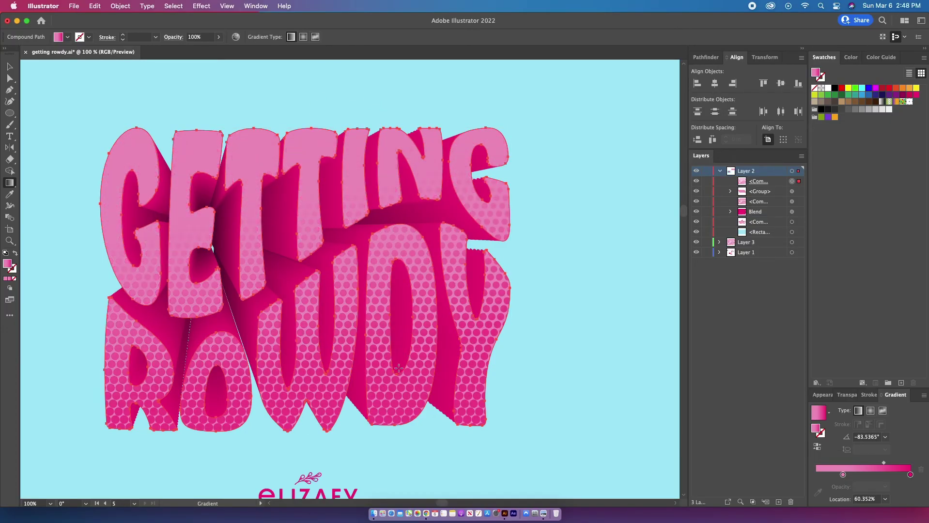
left_click_drag(324, 115, 345, 278)
key("v")
key("super+minus")
key("super+minus")
key("super+minus")
key("super+minus")
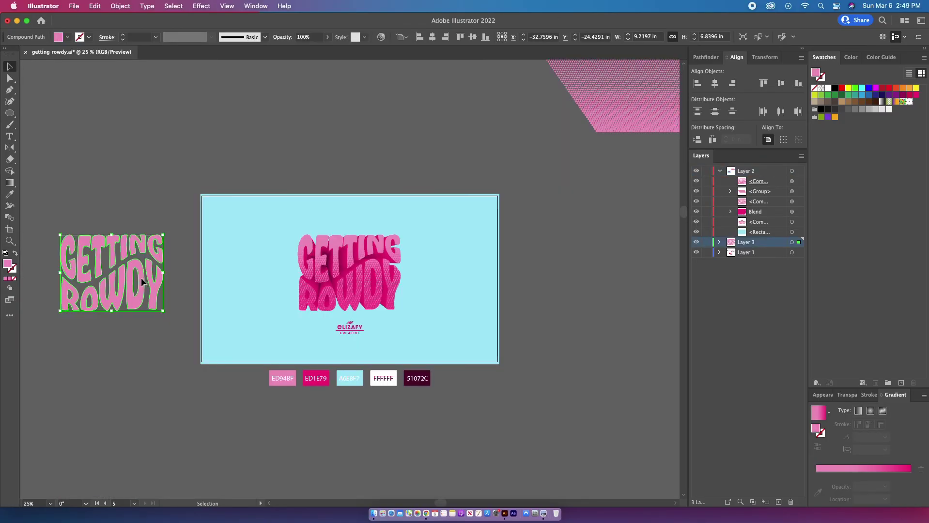
- Move the flat pink lettering into Layer 2 and align it over the 3D GETTING ROWDY letters
left_click_drag(141, 277, 388, 294)
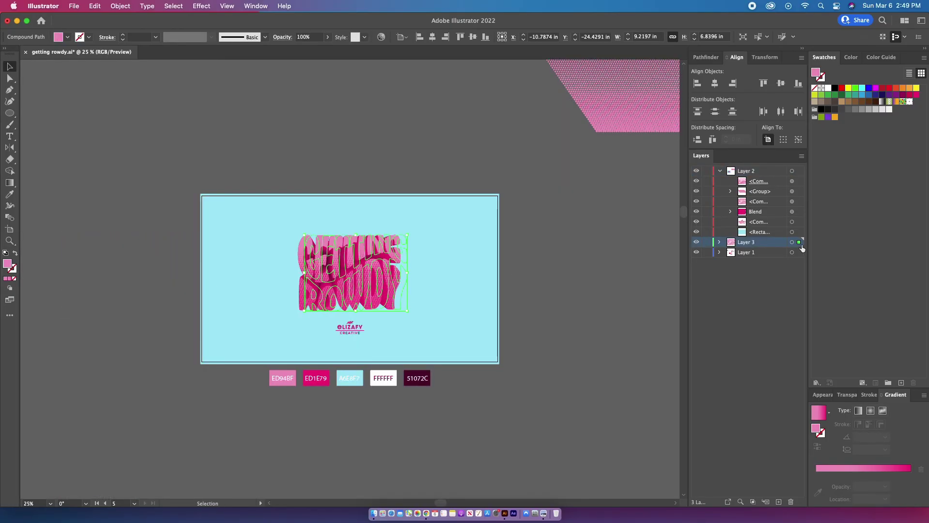
left_click_drag(800, 242, 796, 180)
key("super+plus")
key("super+plus")
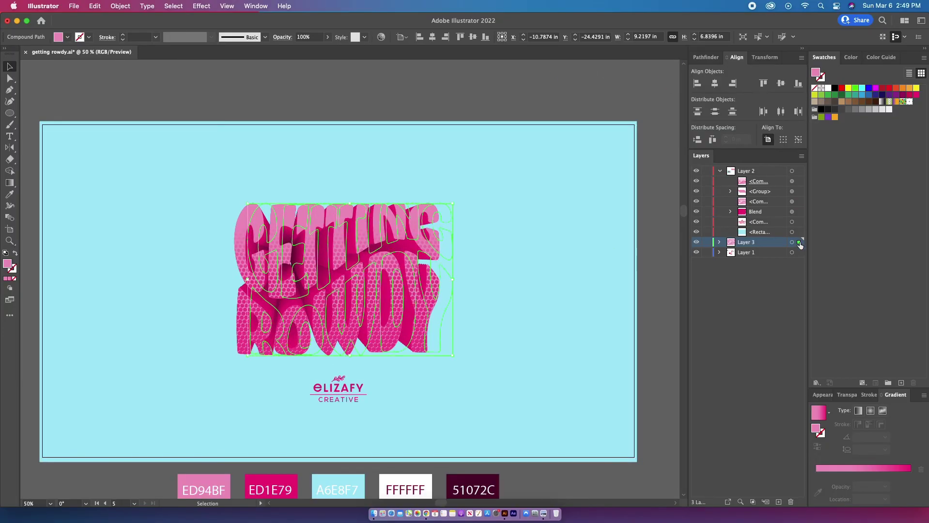
left_click_drag(795, 177, 797, 179)
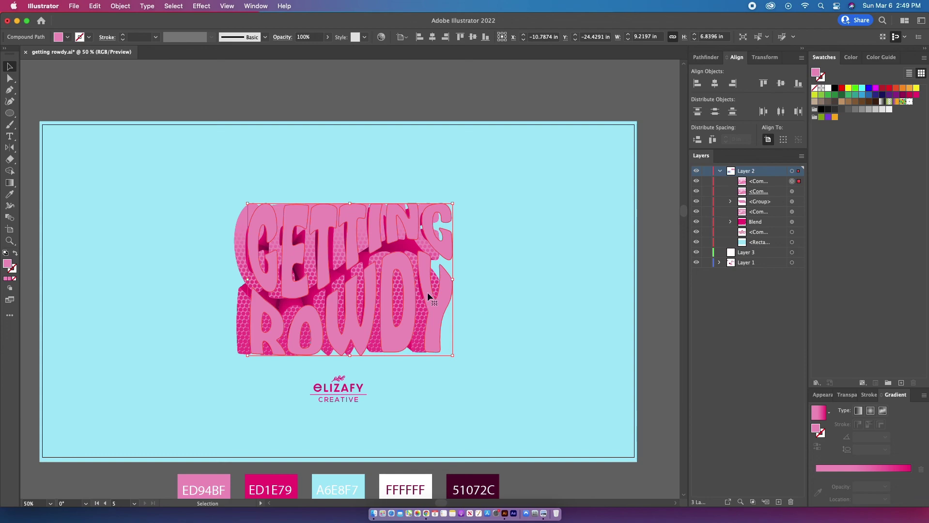
left_click_drag(410, 285, 396, 287)
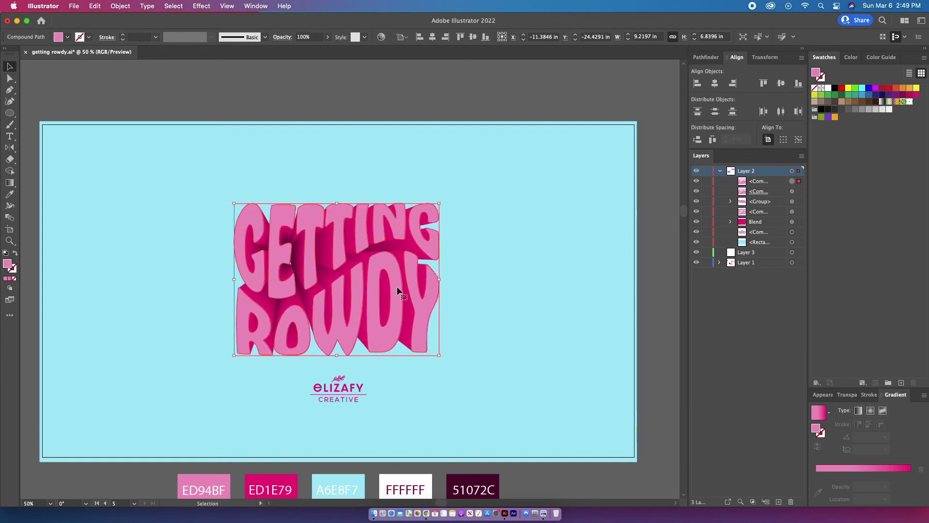
- Give the top lettering no fill and a 3 pt centered white FFFFFF stroke
left_click(15, 279)
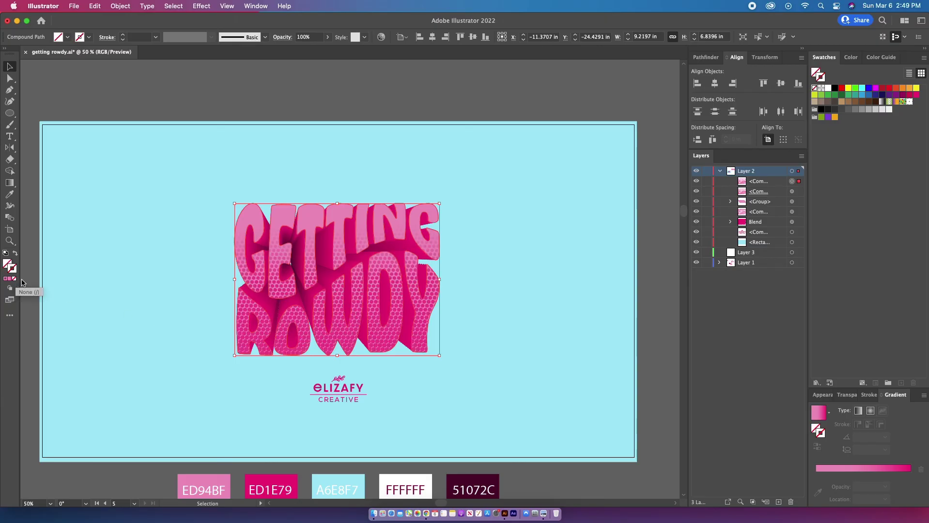
key("i")
left_click(400, 475, "shift")
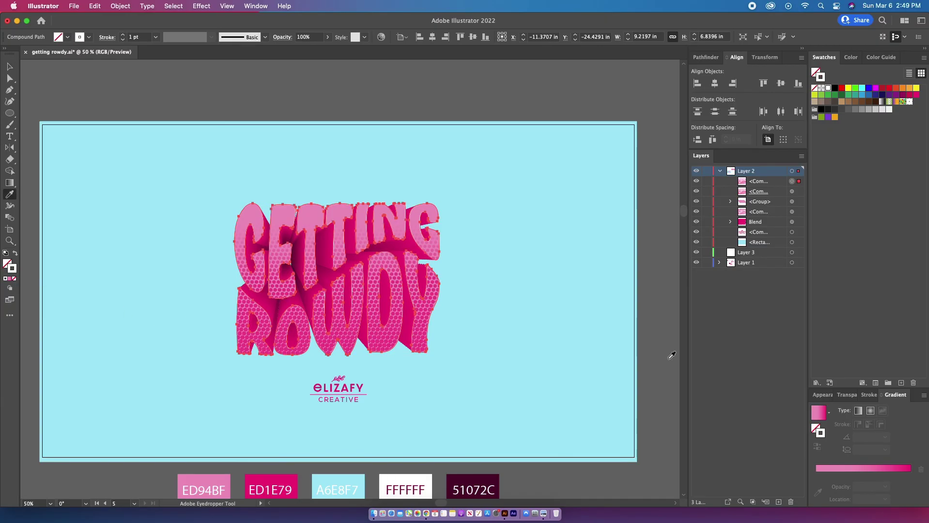
left_click(869, 395)
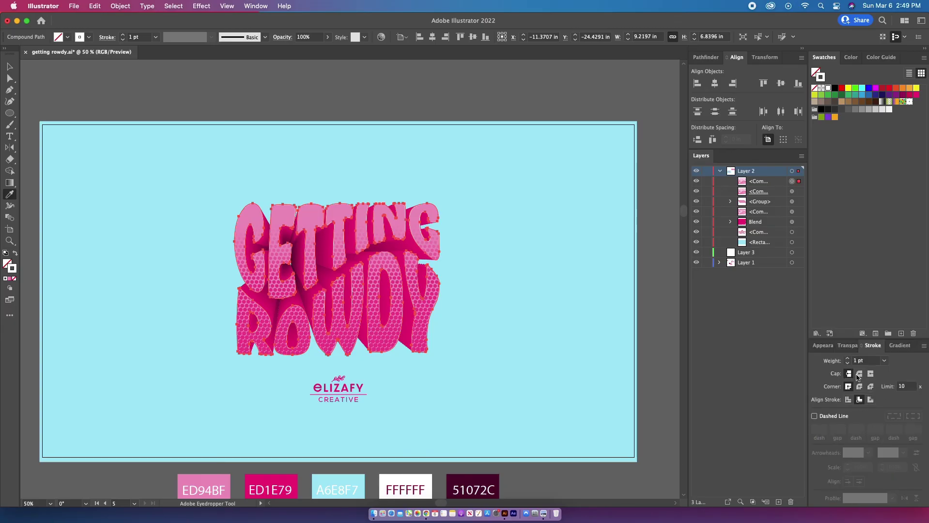
left_click(848, 400)
left_click(848, 359)
left_click(849, 359)
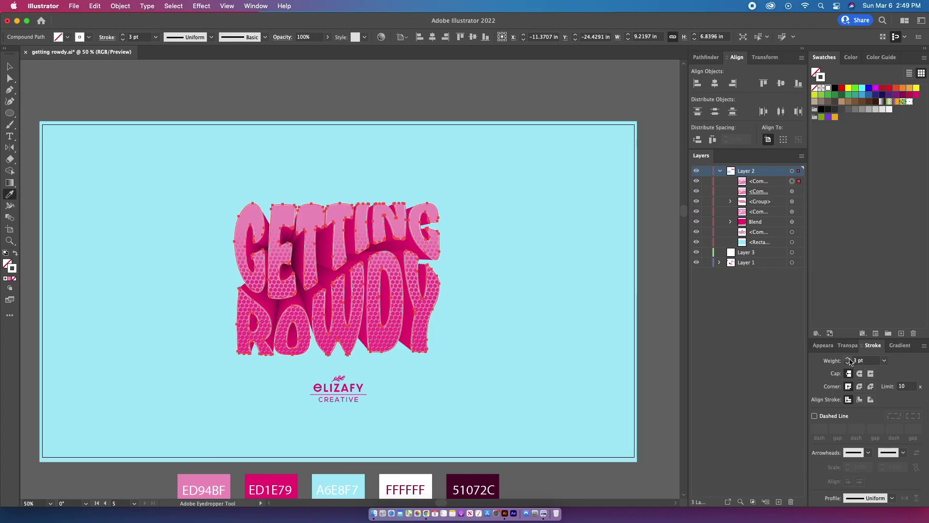
key("v")
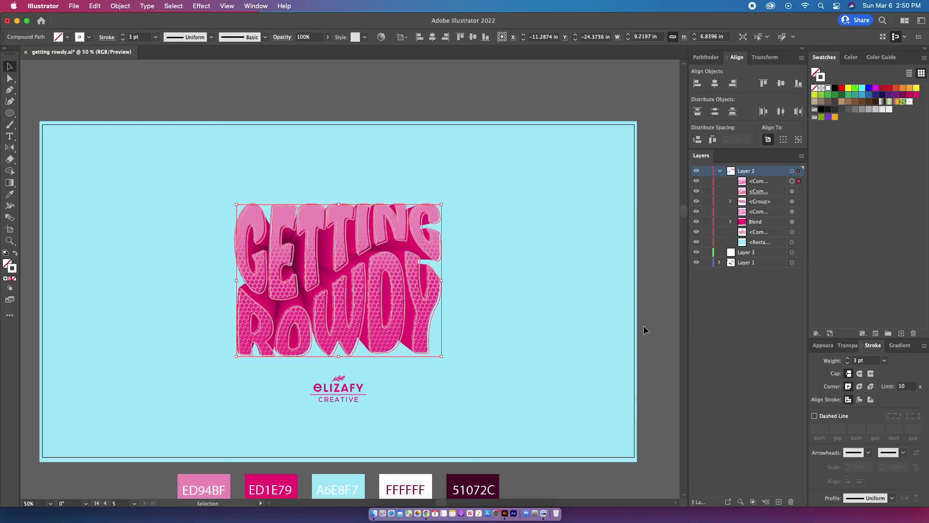
left_click(651, 317)
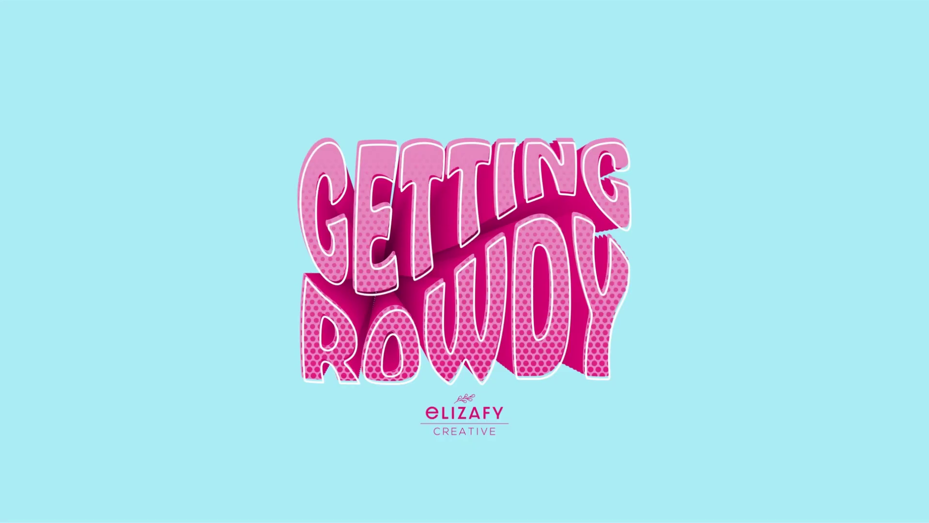